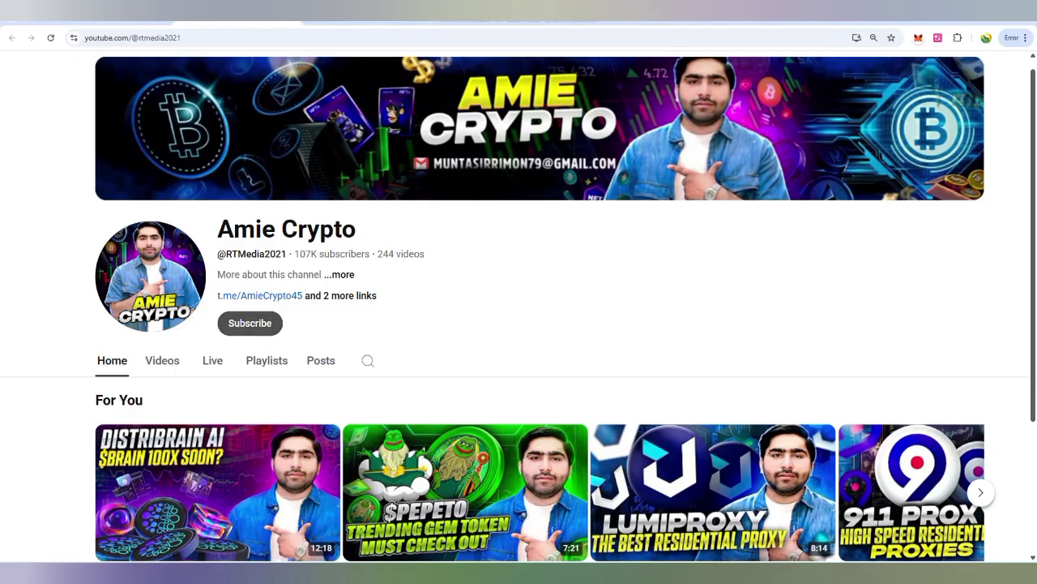
Step: Scroll the socpanel.com landing page down to the 'Choose from ready designs' section
left_click(250, 322)
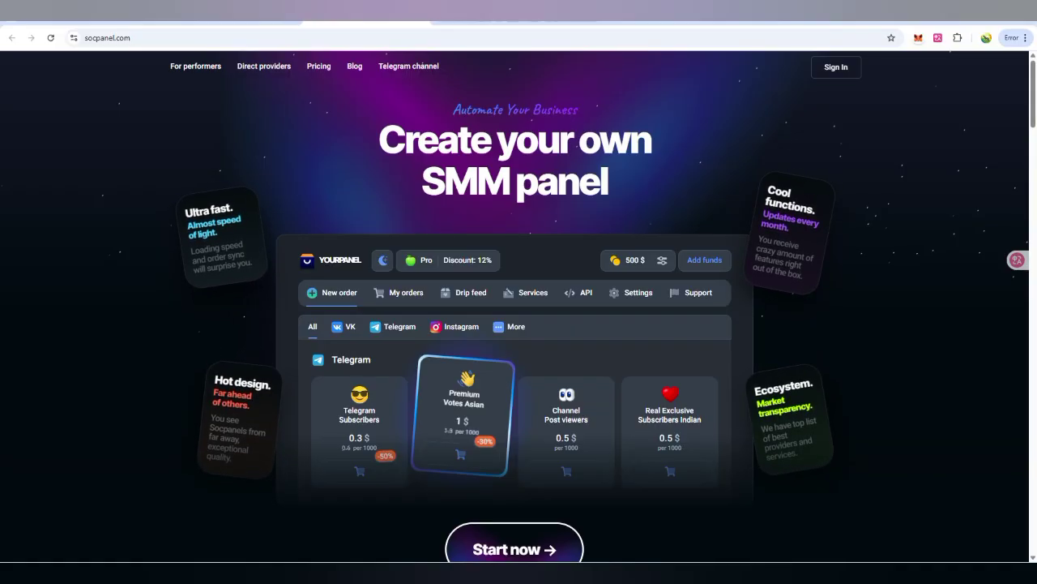
scroll(518, 325, "down", 7)
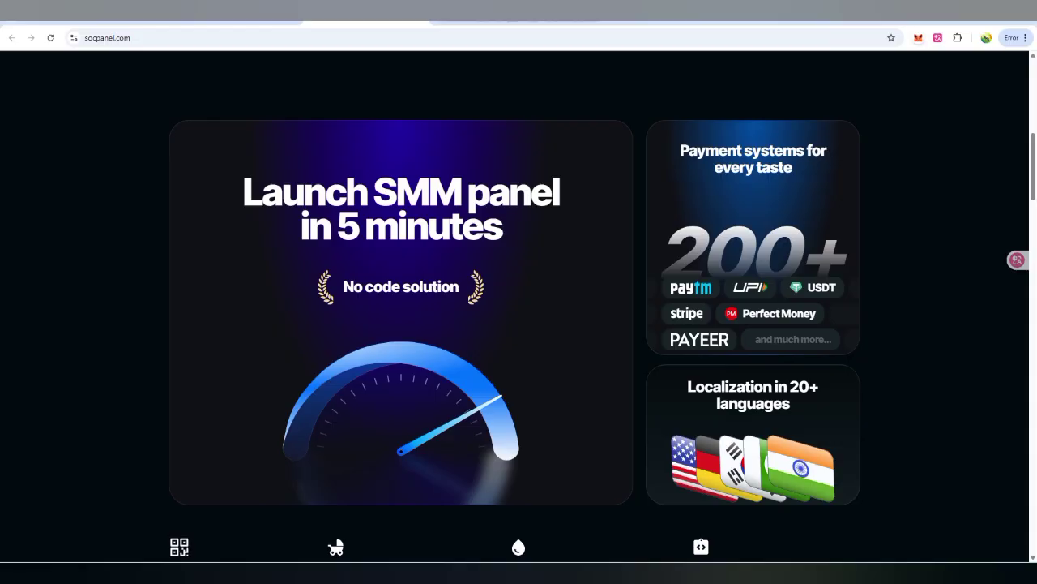
scroll(519, 324, "down", 5)
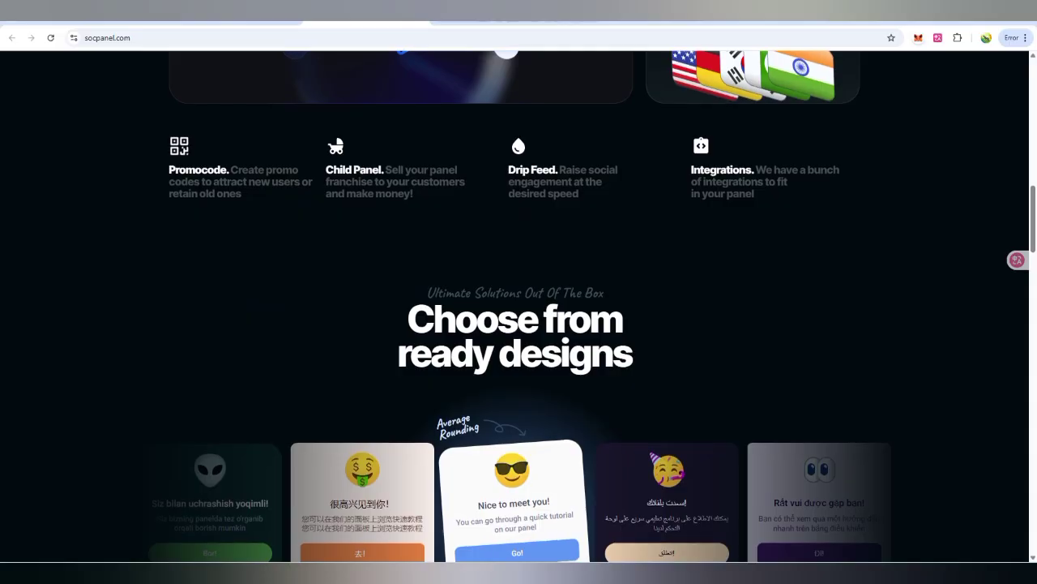
scroll(519, 324, "down", 2)
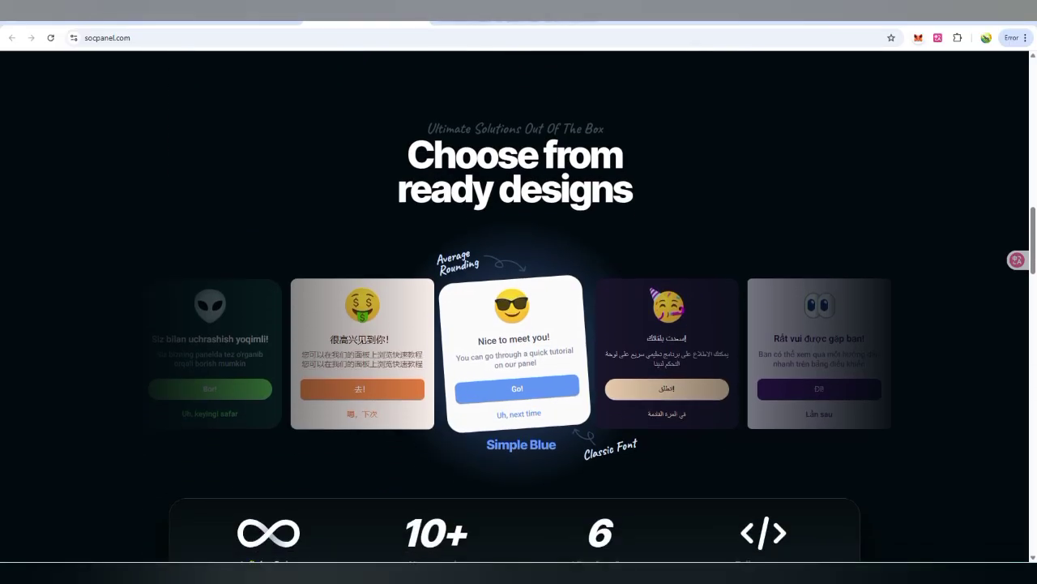
scroll(519, 325, "down", 1)
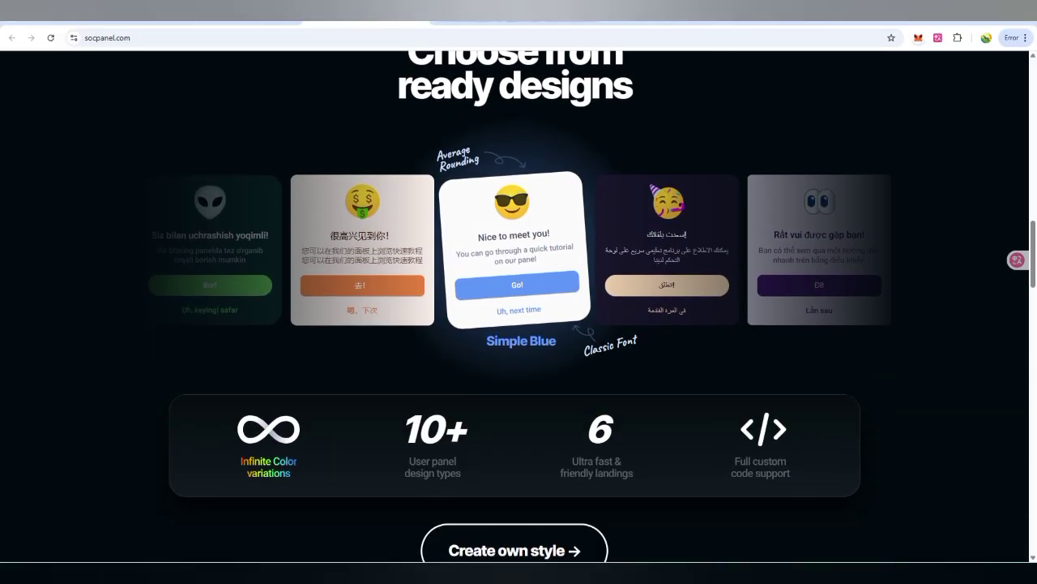
scroll(519, 324, "down", 3)
scroll(519, 325, "down", 1)
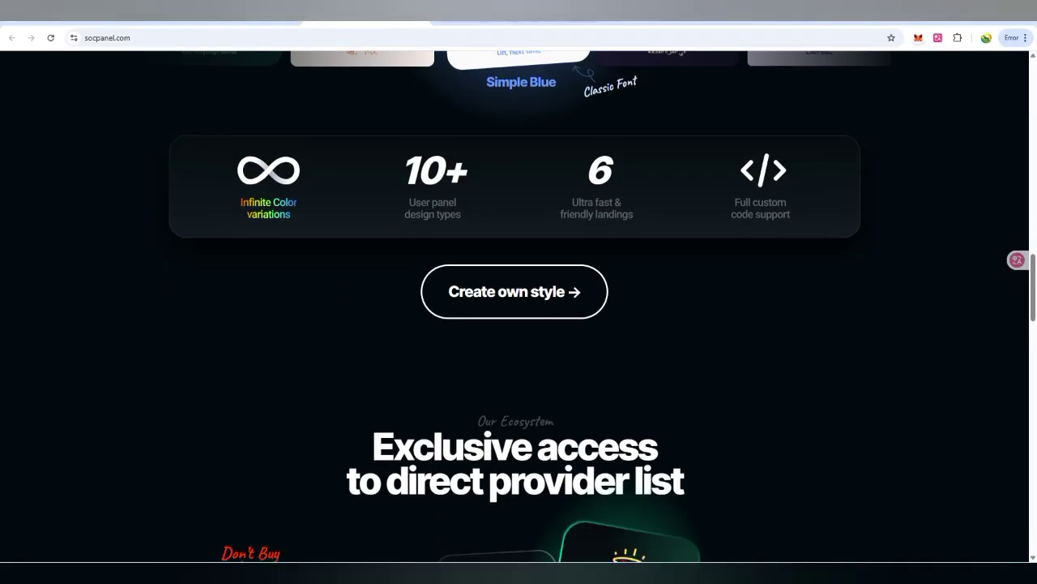
scroll(519, 324, "up", 2)
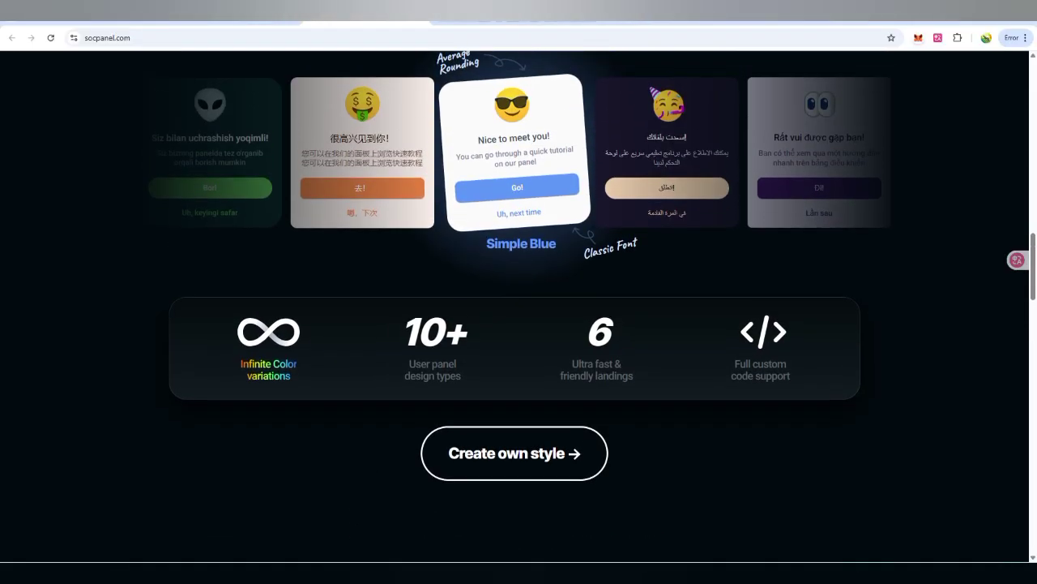
Step: Scroll through the pricing ($0 start, 5% commission) and usage stats, then return to the top
scroll(519, 324, "down", 6)
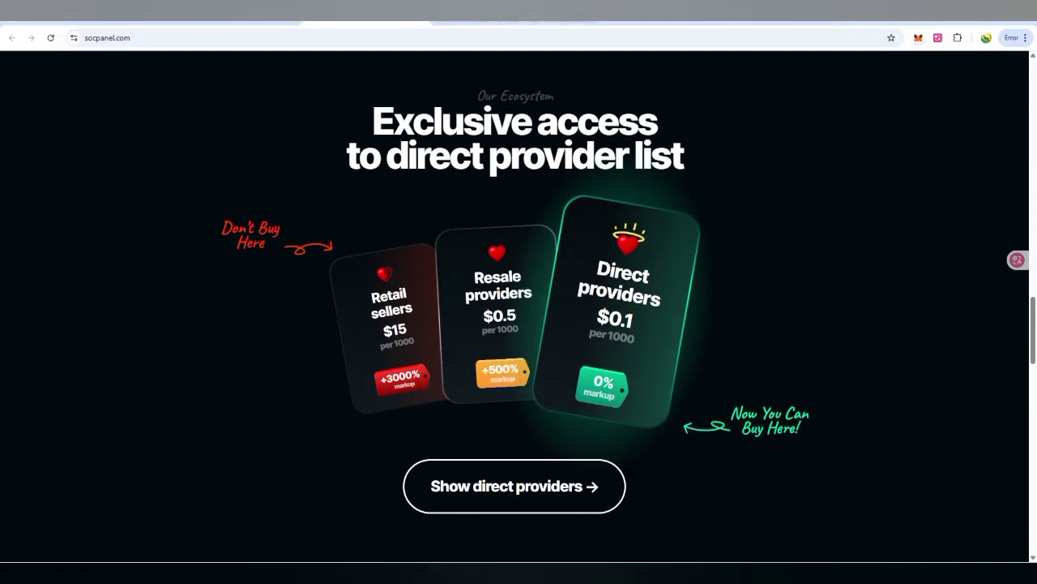
scroll(519, 324, "down", 1)
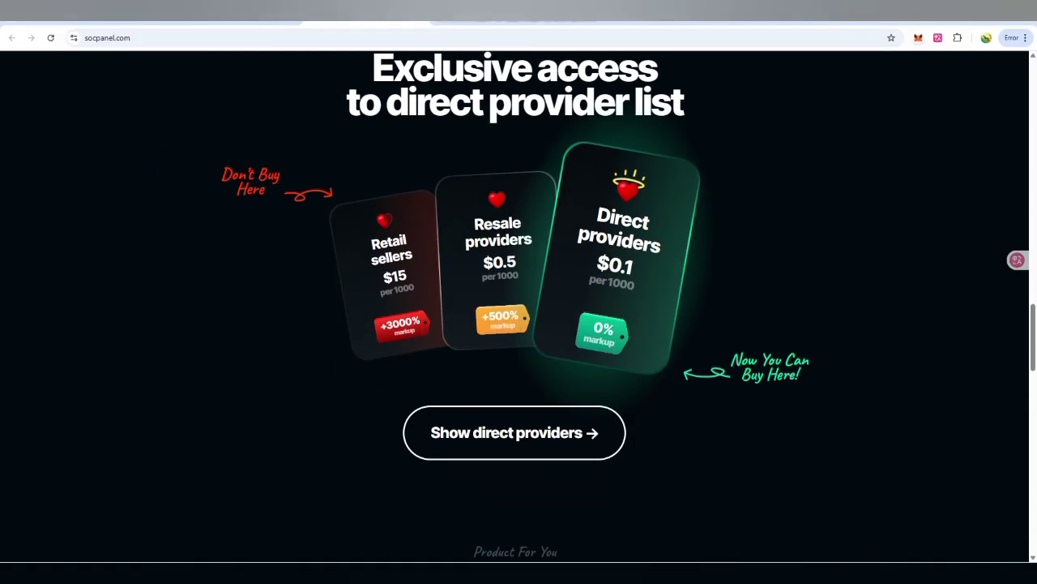
scroll(519, 324, "up", 1)
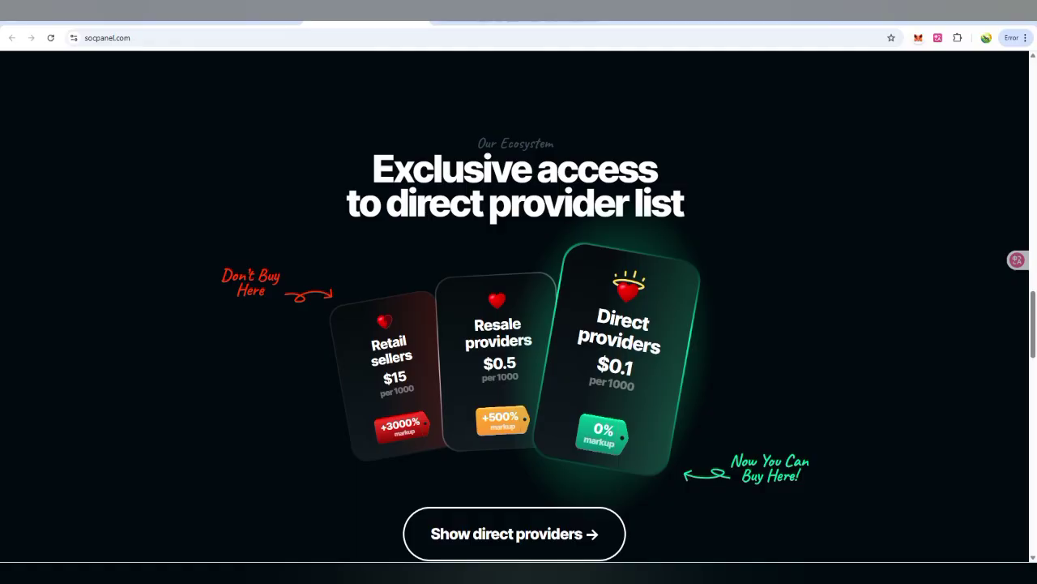
scroll(519, 325, "down", 6)
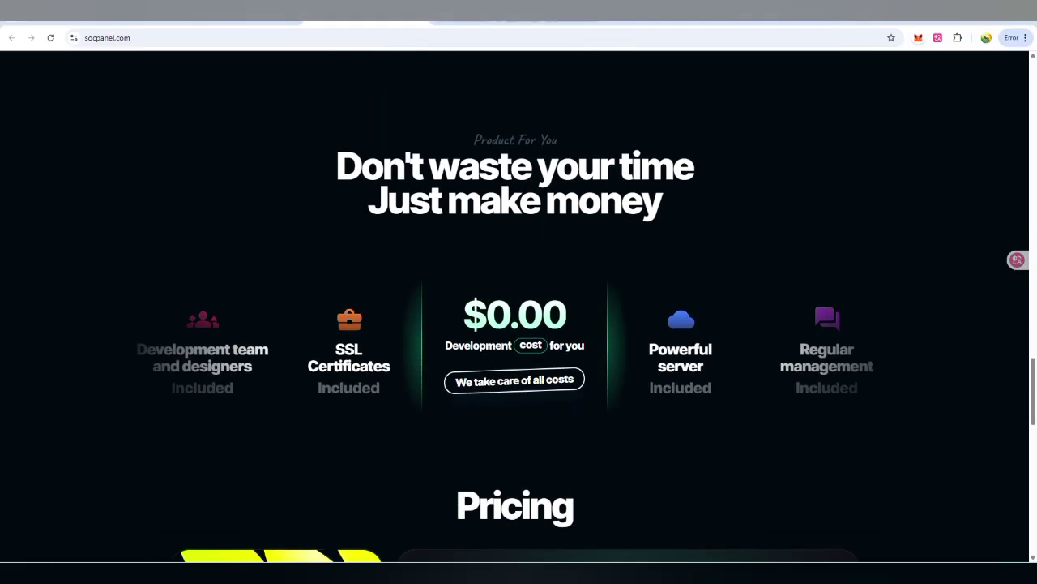
scroll(519, 324, "down", 5)
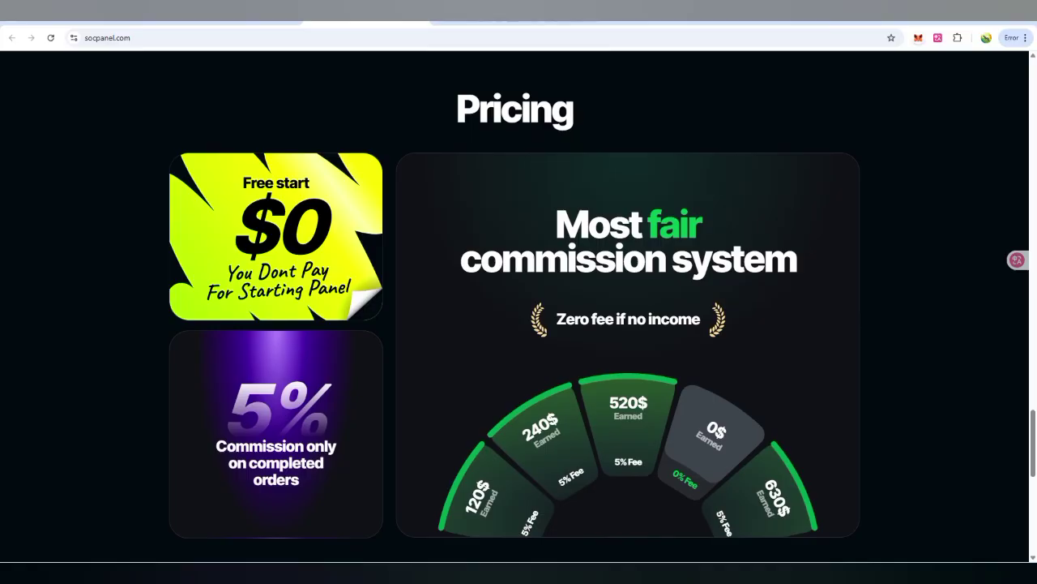
scroll(519, 324, "down", 5)
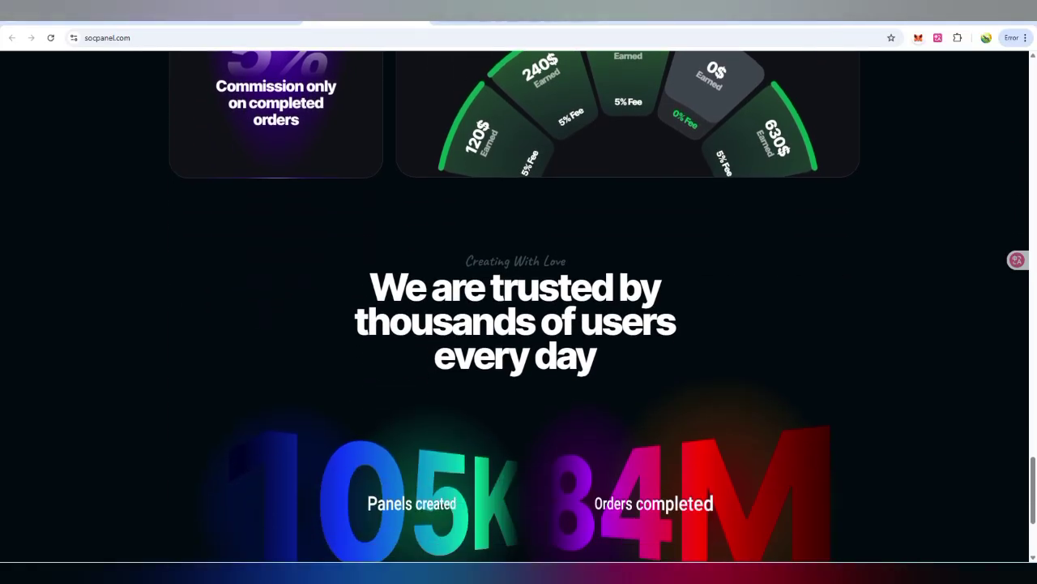
scroll(519, 324, "down", 2)
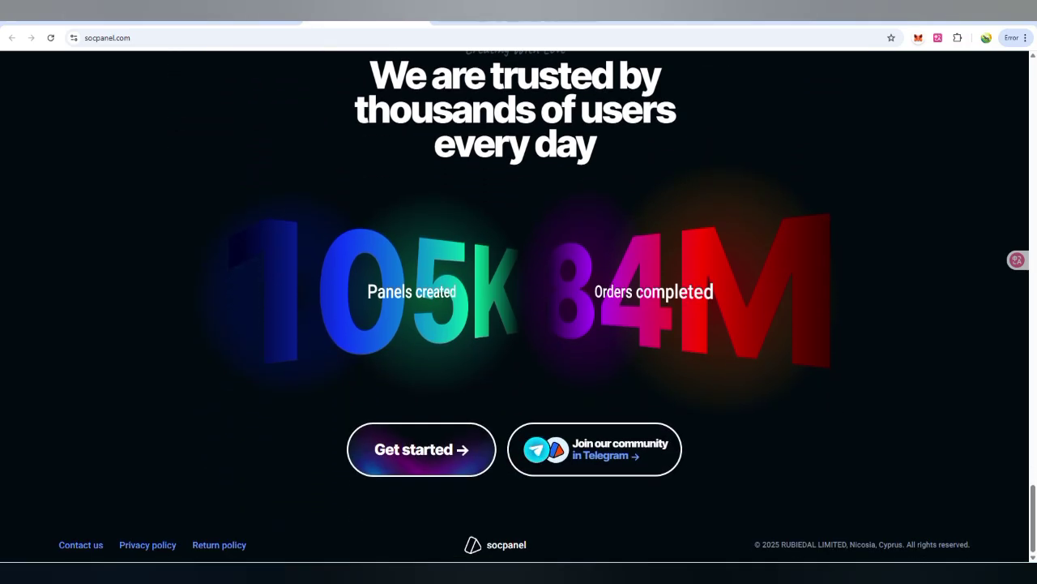
key("Home")
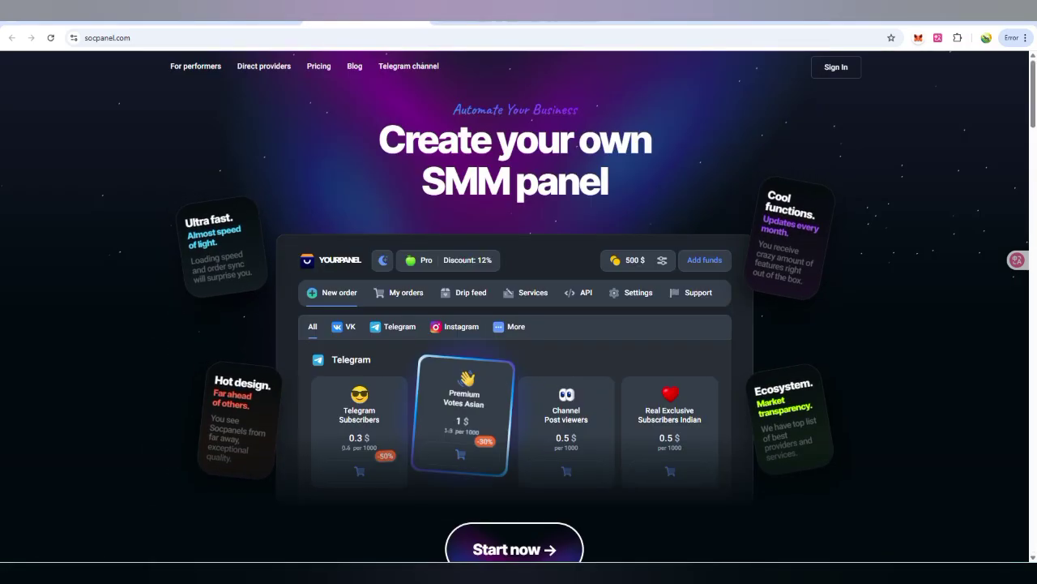
Step: From the sign-in page, create a new account with username, e-mail and password
left_click(835, 66)
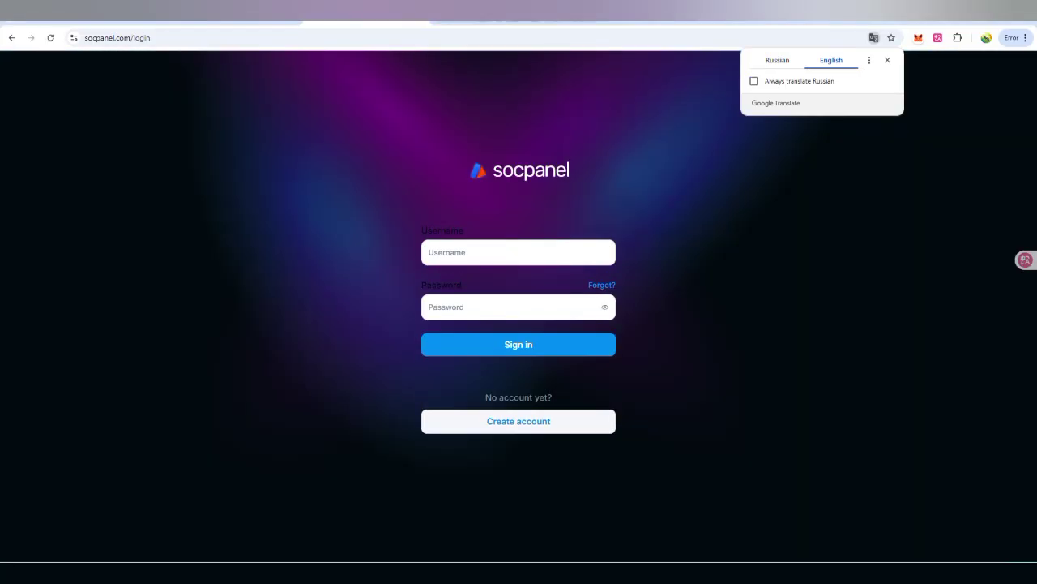
left_click(519, 421)
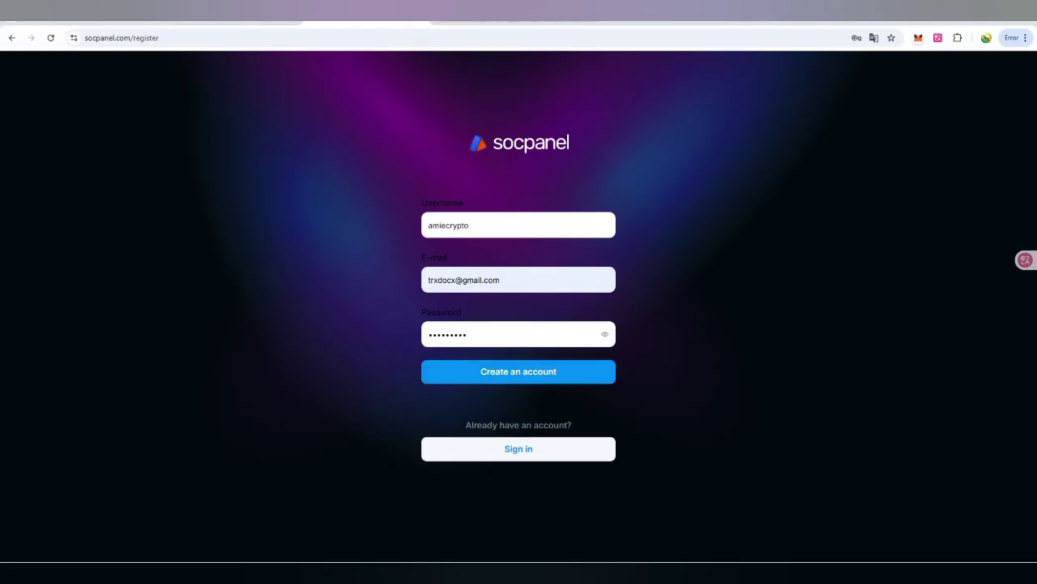
key("Return")
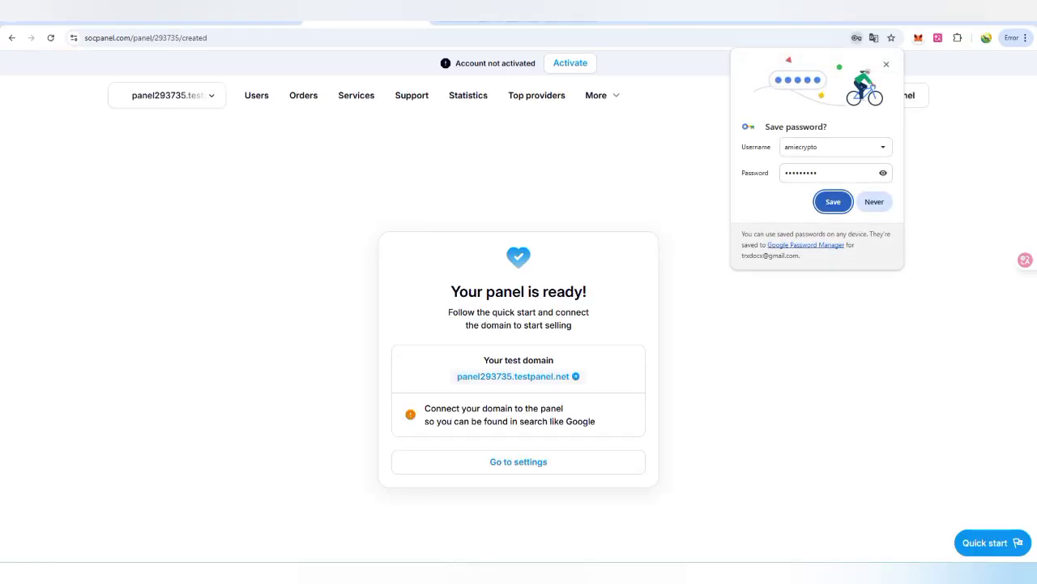
Step: Start the $10 account-activation deposit from Add funds and proceed to payment
left_click_drag(451, 290, 627, 313)
left_click(627, 313)
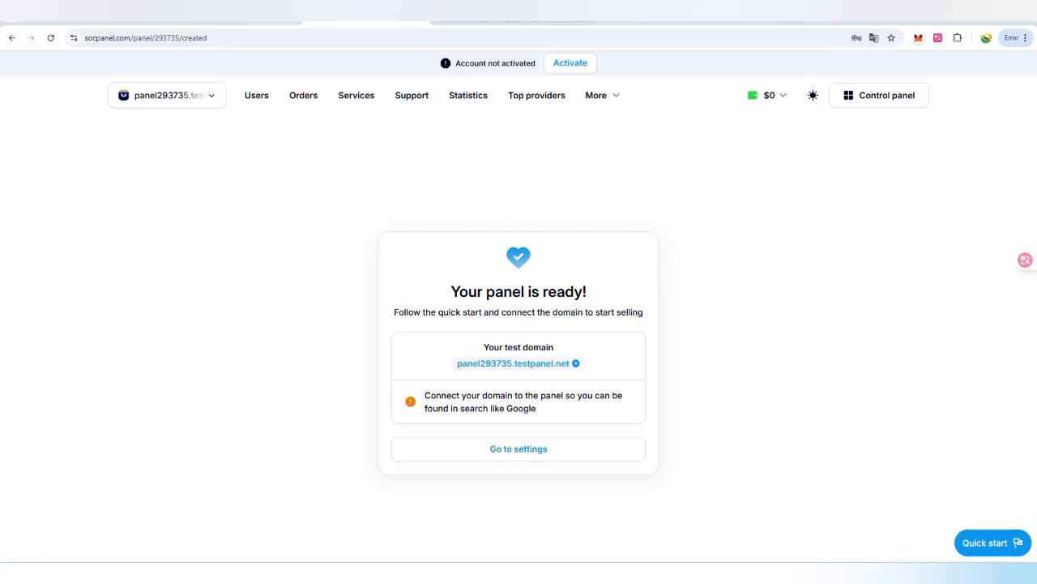
mouse_move(766, 94)
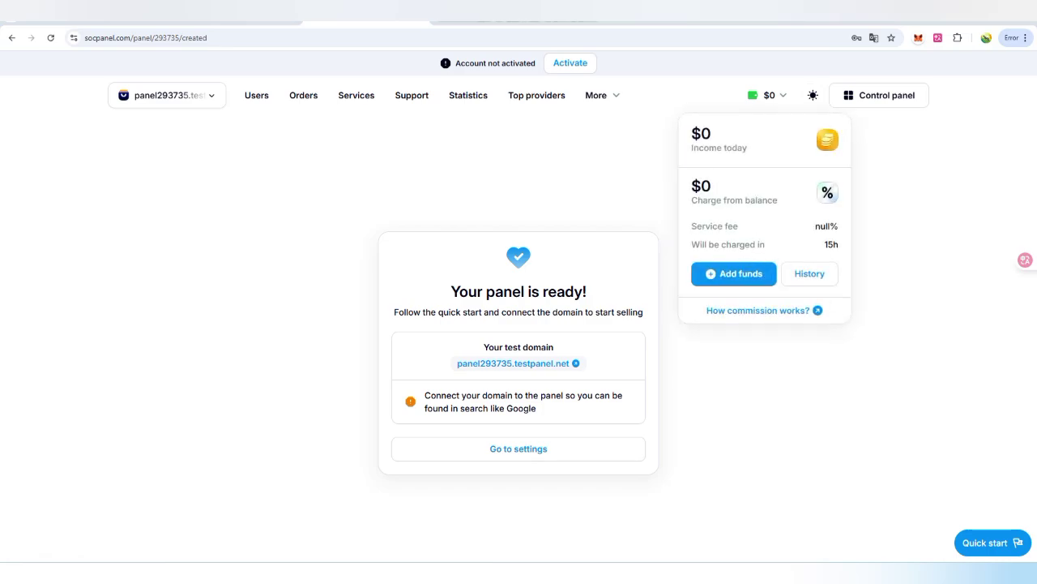
left_click(733, 273)
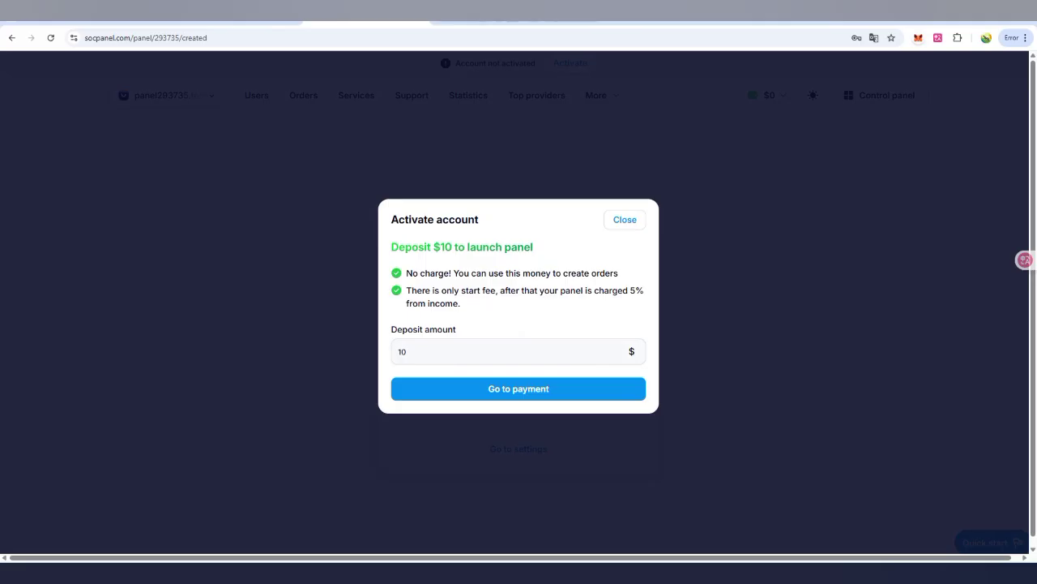
left_click(519, 388)
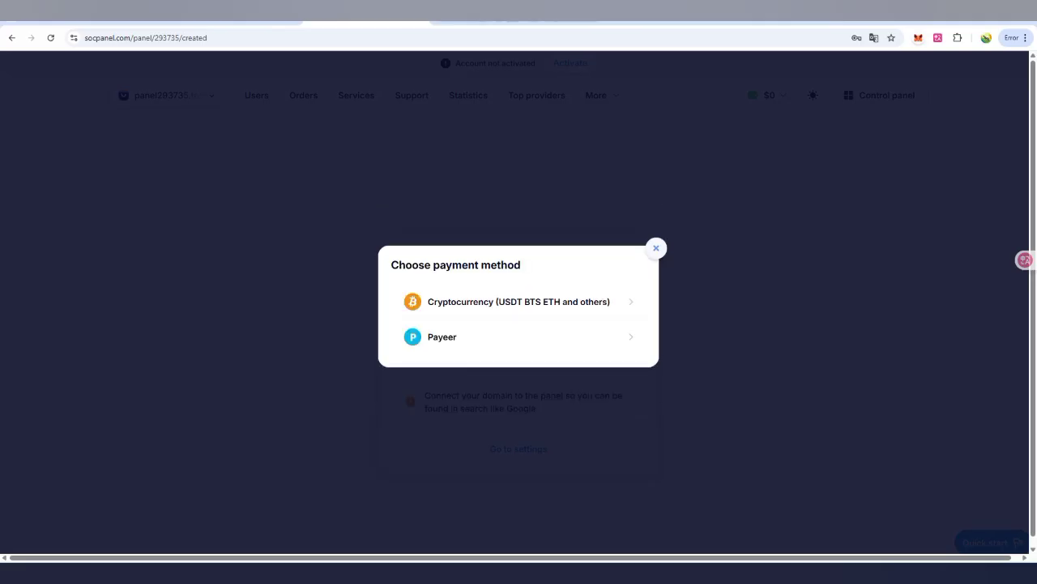
Step: Pay by cryptocurrency on BSC (BEP-20) to get the 9.99 USDT invoice, then return to Socpanel
left_click(518, 302)
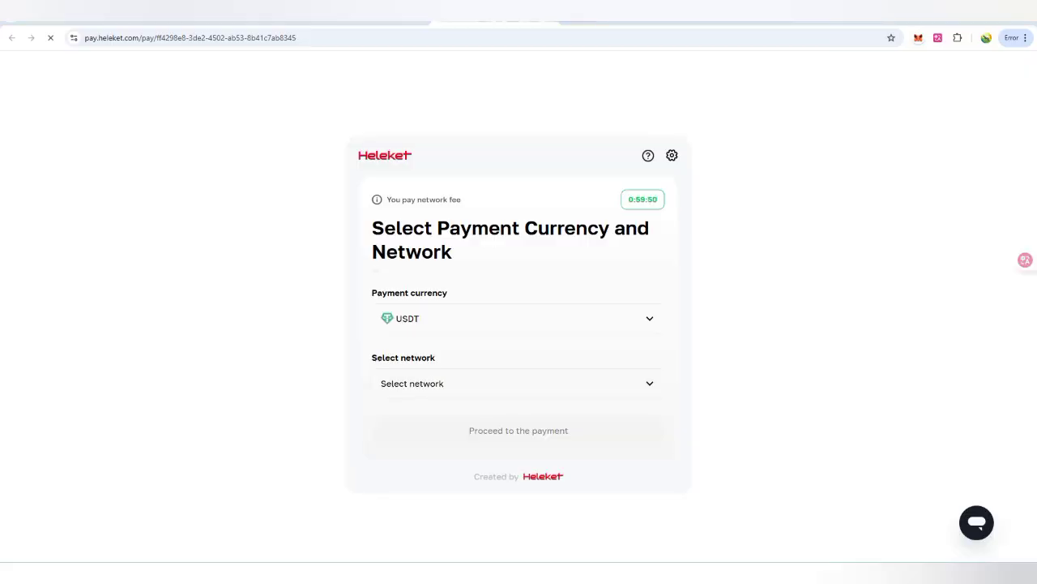
left_click(519, 383)
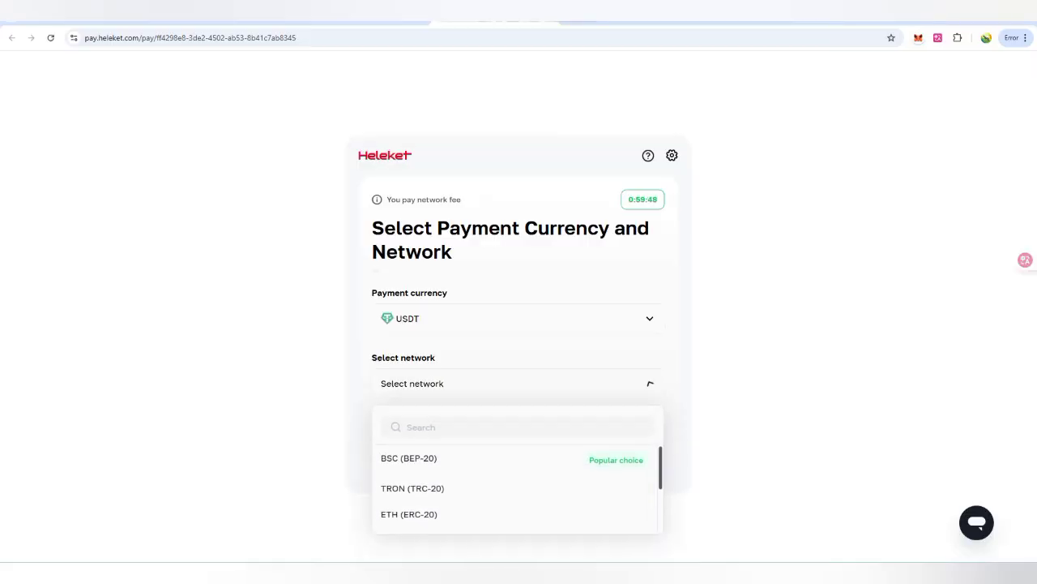
left_click(397, 456)
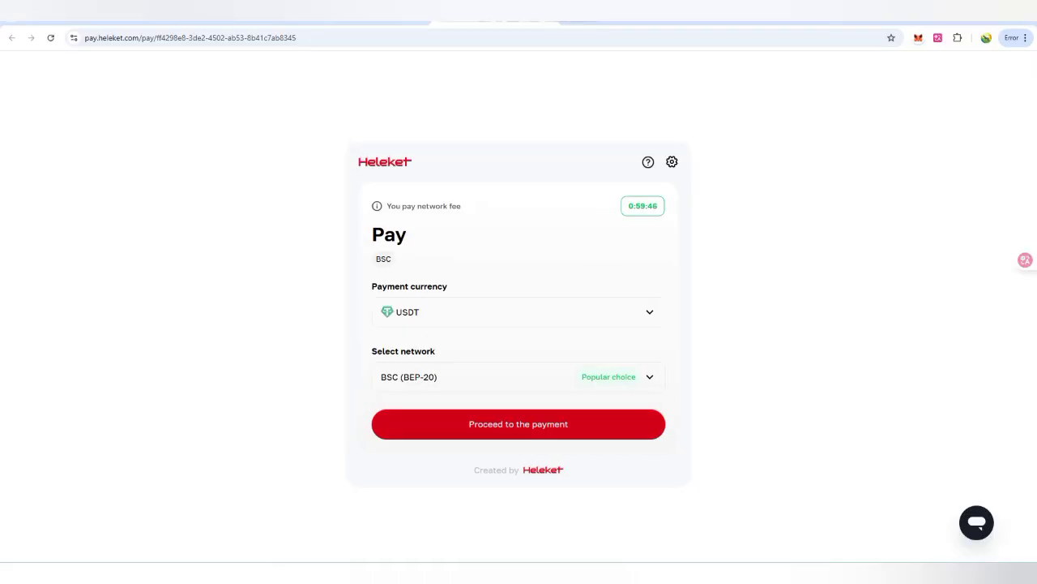
left_click(519, 424)
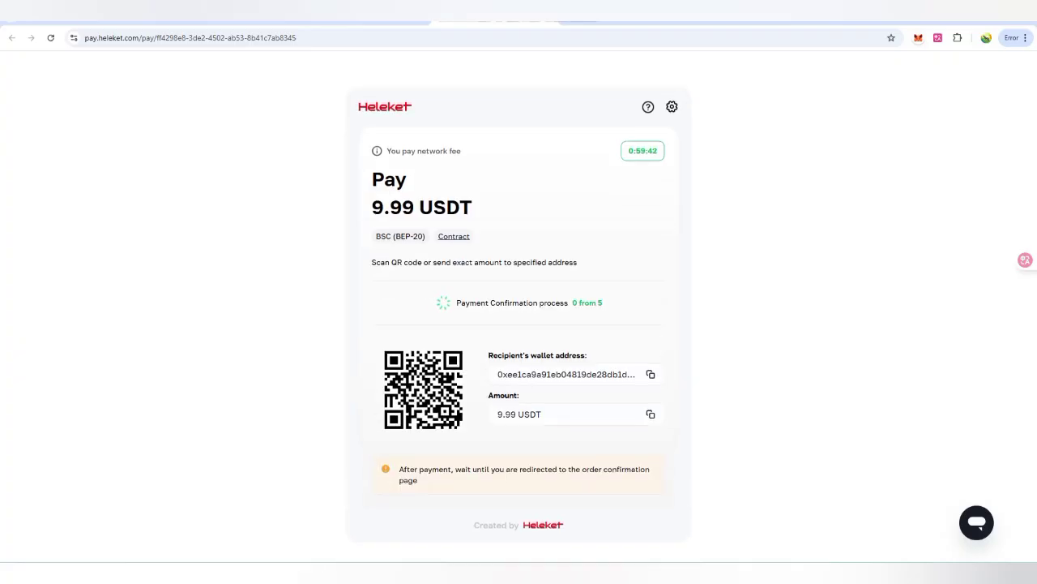
triple_click(422, 207)
key("ctrl+shift+Tab")
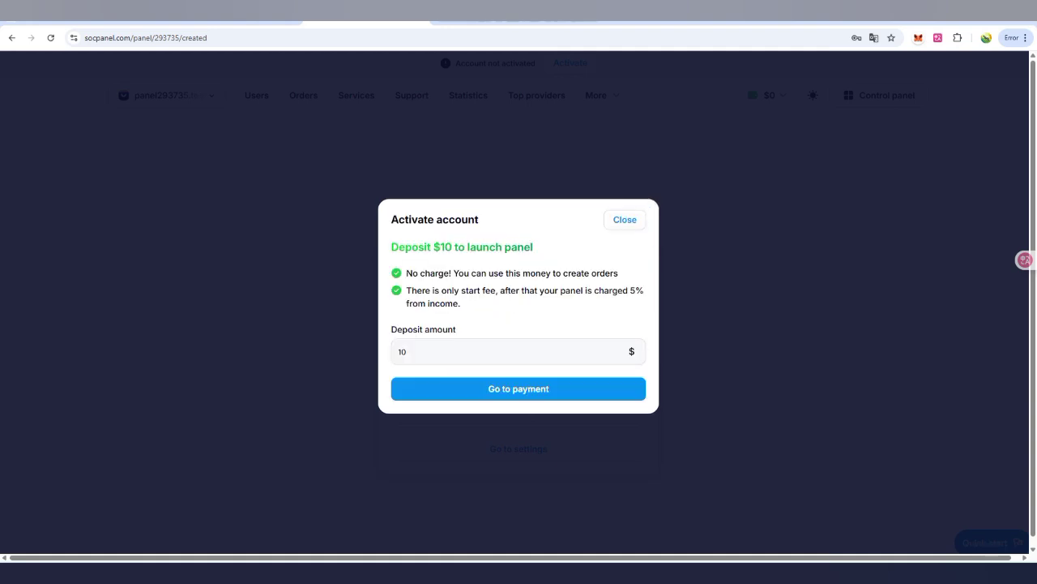
Step: Close the activation dialog and start a new panel with the domain amiecrypto.com
left_click(606, 217)
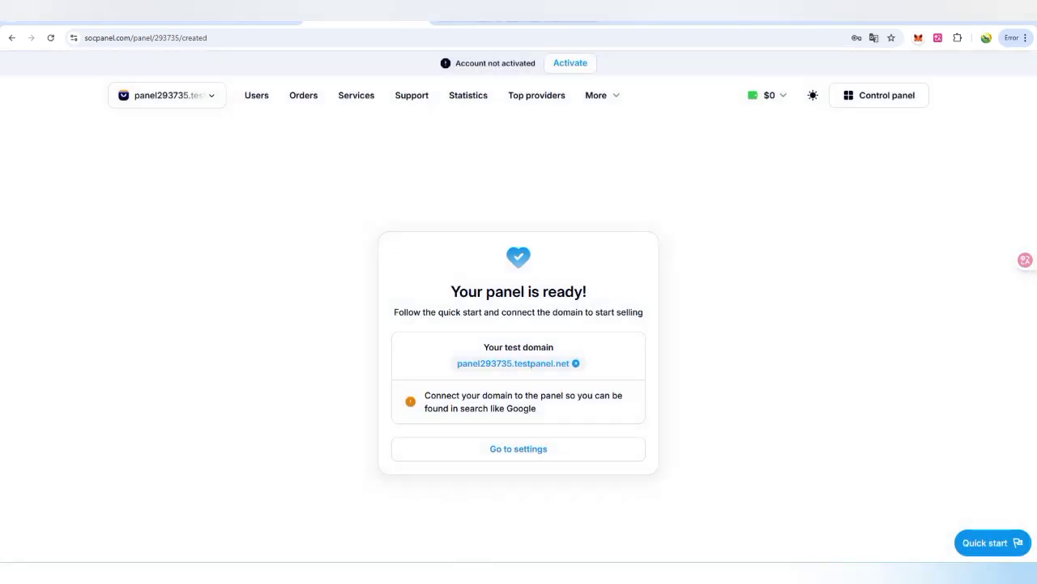
left_click(166, 94)
left_click(154, 168)
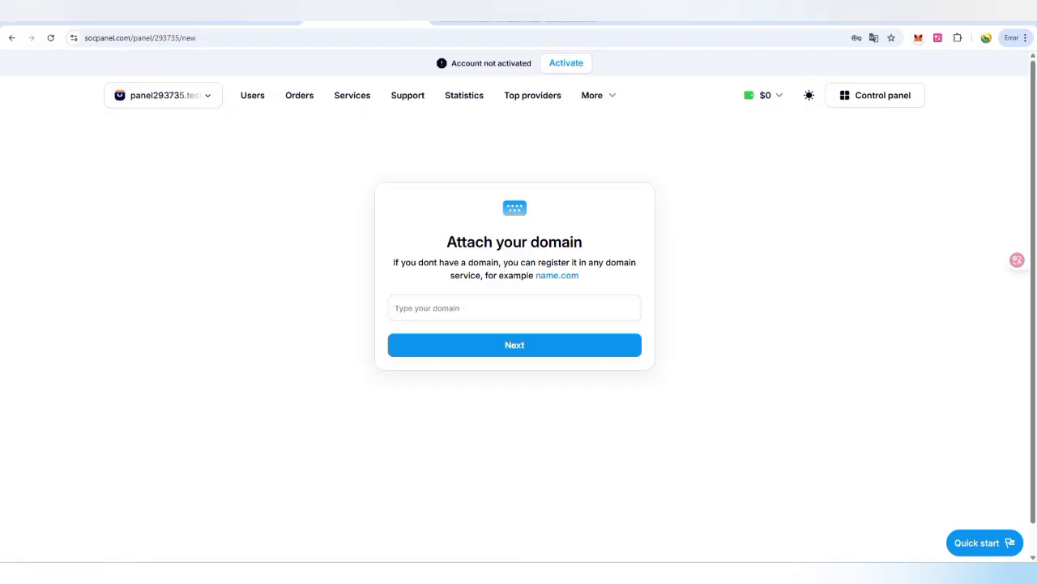
left_click(515, 307)
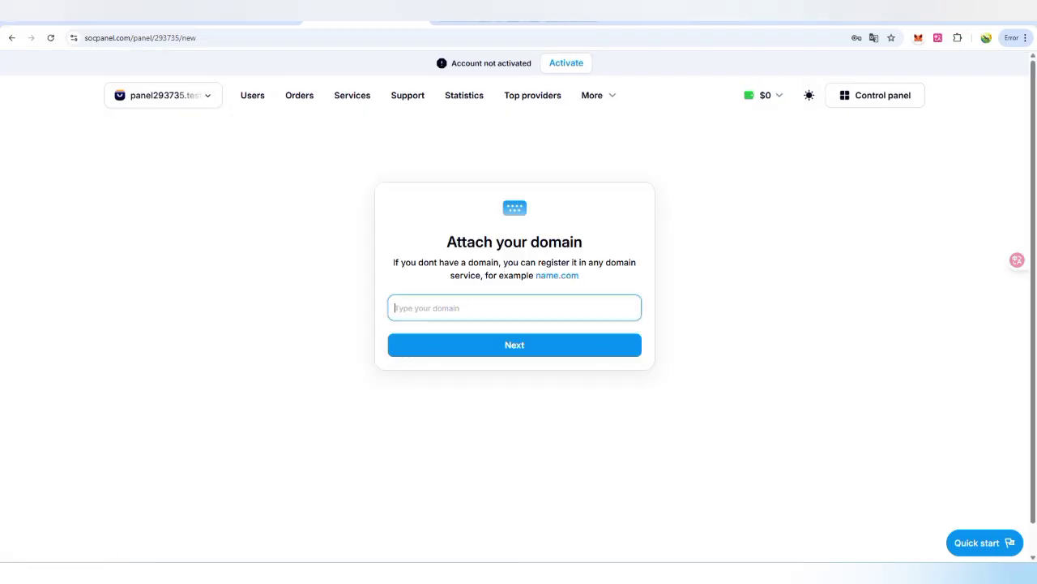
type("amie")
key("Return")
type("cry")
type("to.com")
key("Return")
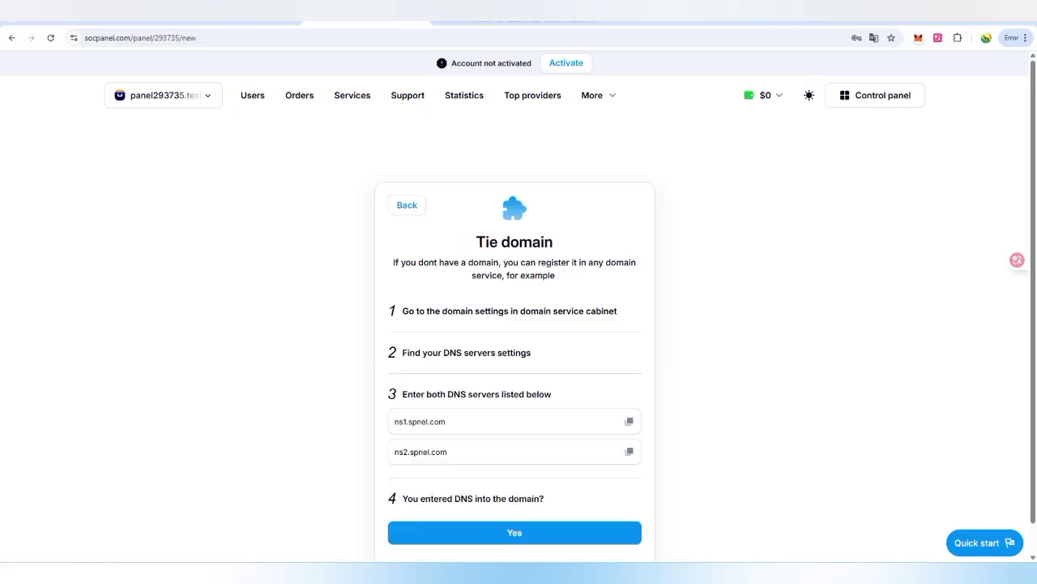
Step: Copy the ns1.spnel.com nameserver addresses from the Tie domain card
scroll(519, 325, "down", 1)
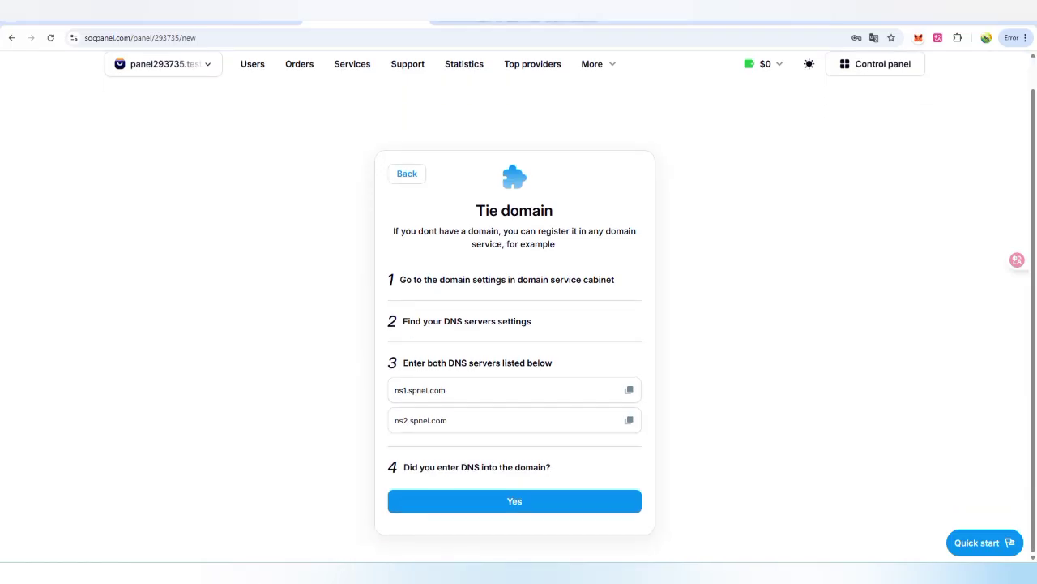
left_click_drag(444, 321, 532, 321)
left_click(532, 321)
left_click(629, 390)
Step: Confirm the DNS servers are set and choose US dollar as the panel currency
left_click(515, 501)
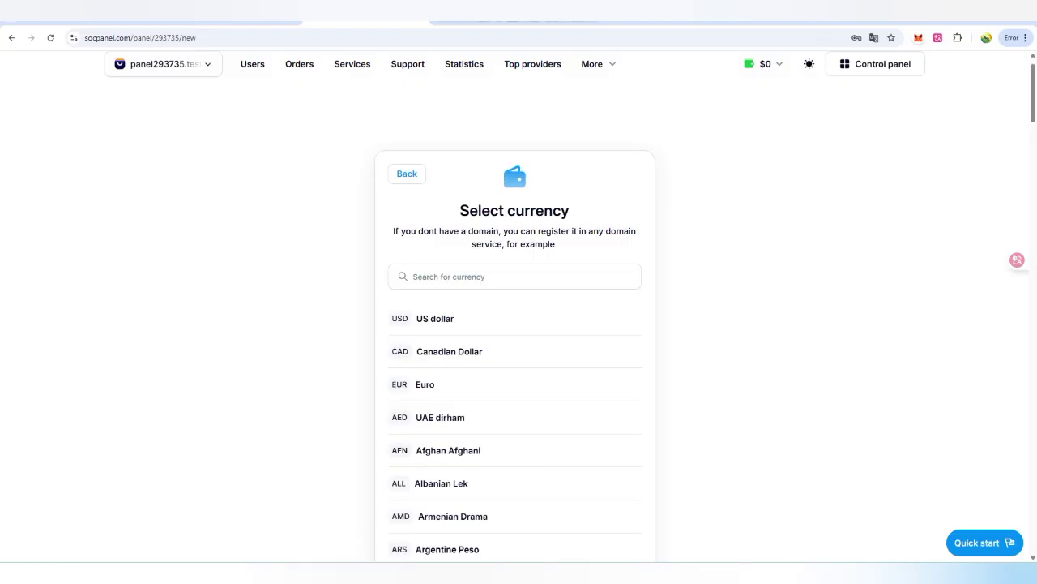
scroll(515, 324, "down", 8)
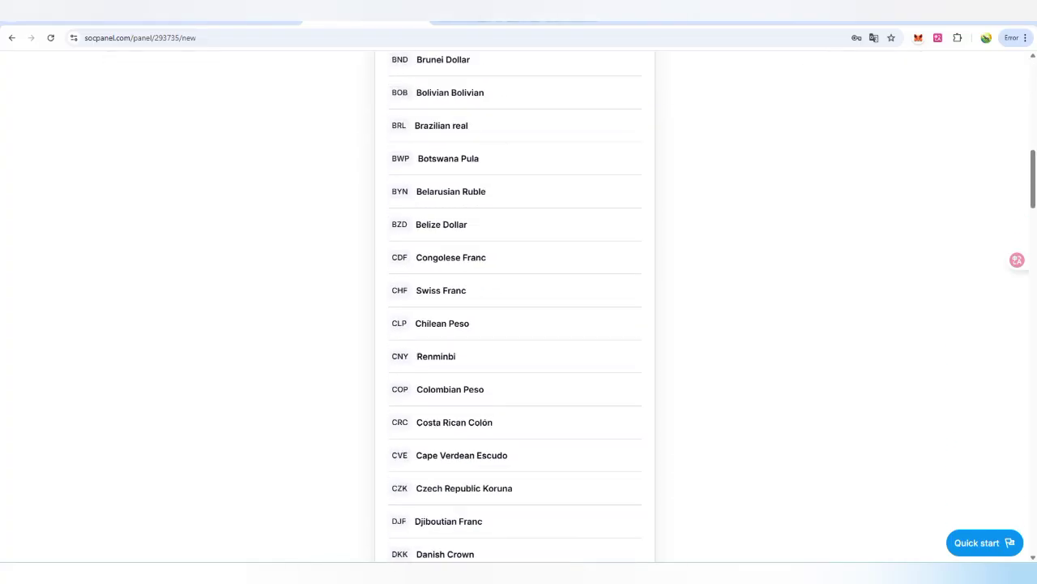
scroll(514, 324, "up", 8)
left_click(434, 349)
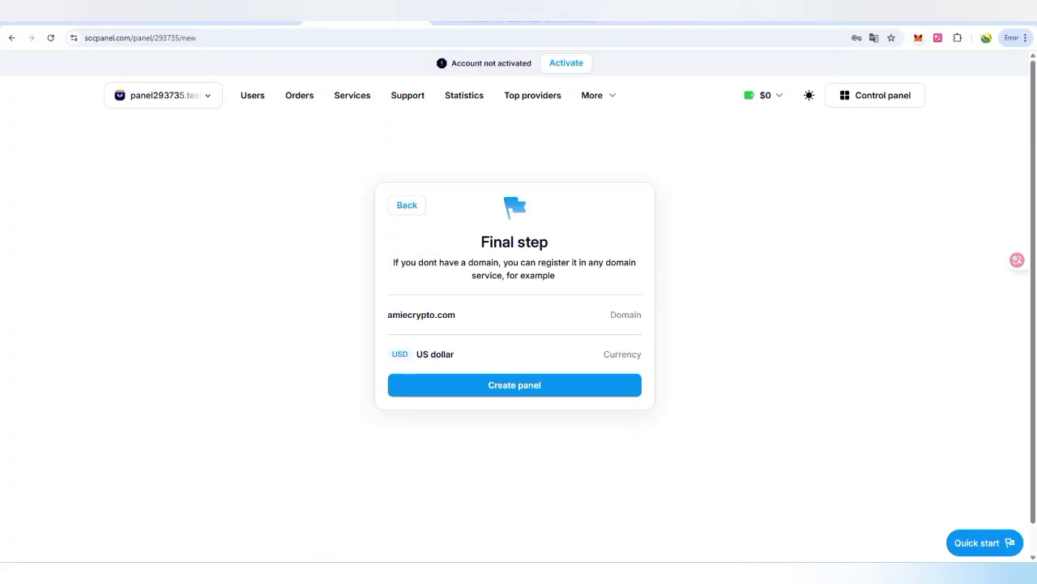
Step: Create the amiecrypto.com panel from the Final step card
triple_click(514, 241)
left_click(515, 242)
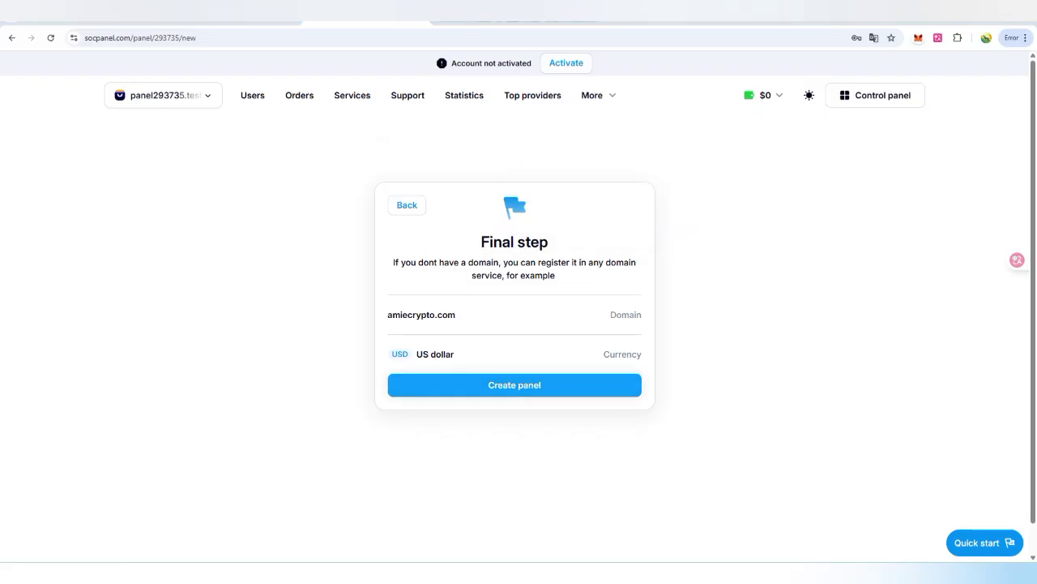
left_click(514, 385)
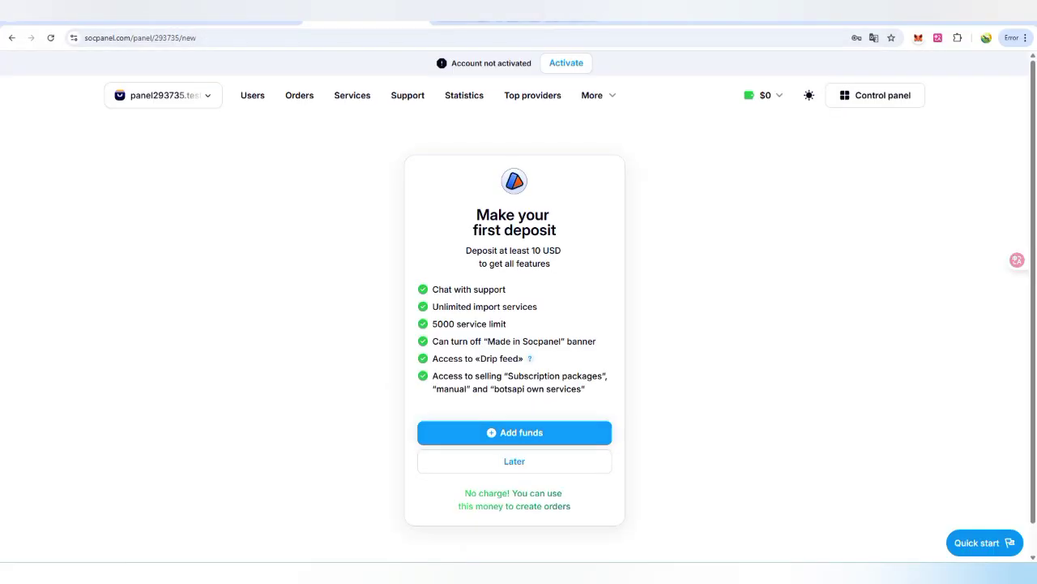
Step: Postpone the first deposit, look over General settings, and go to Providers
left_click(514, 460)
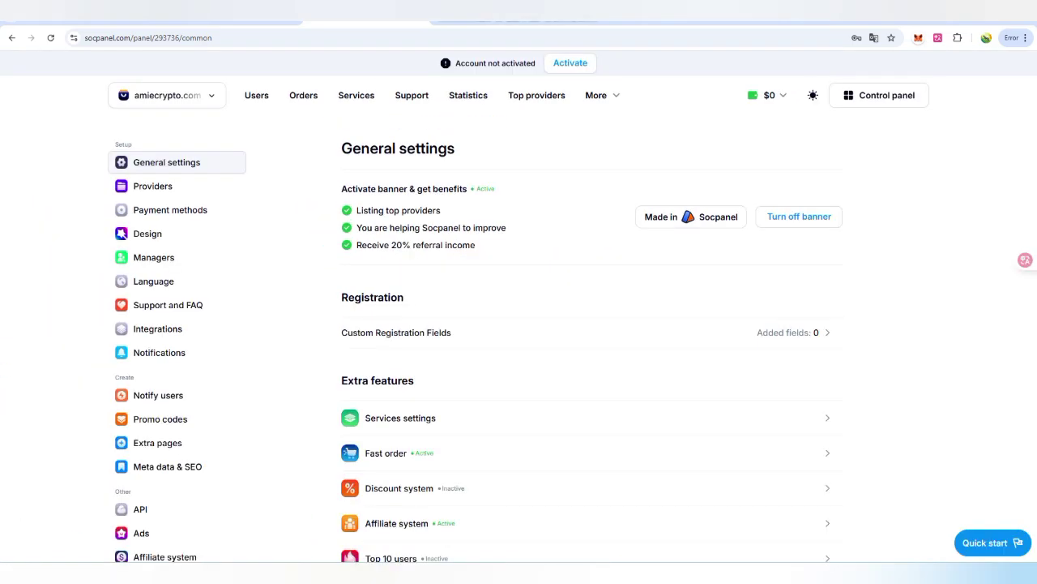
scroll(591, 370, "down", 3)
scroll(592, 371, "up", 1)
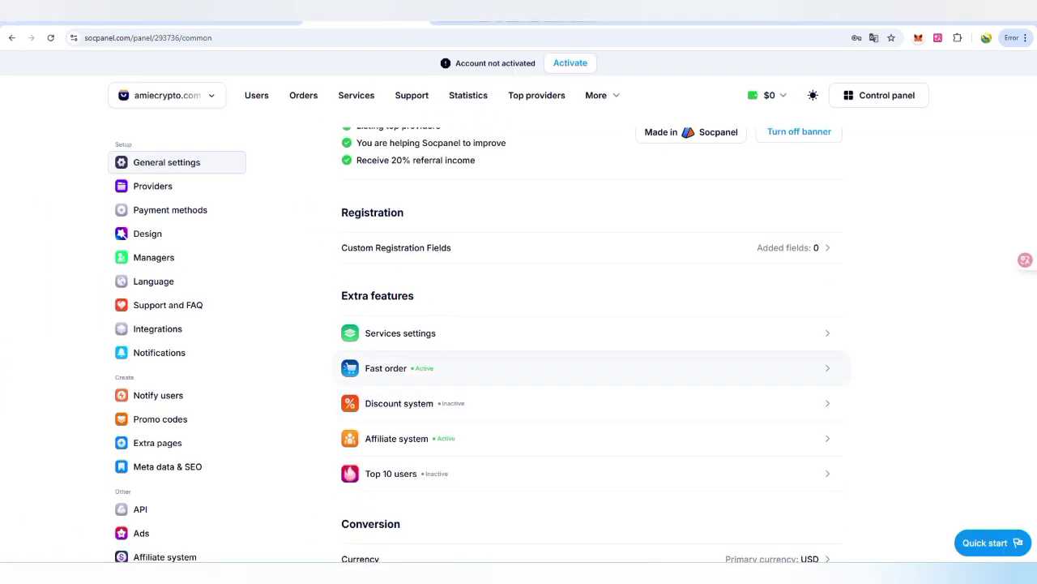
left_click(153, 186)
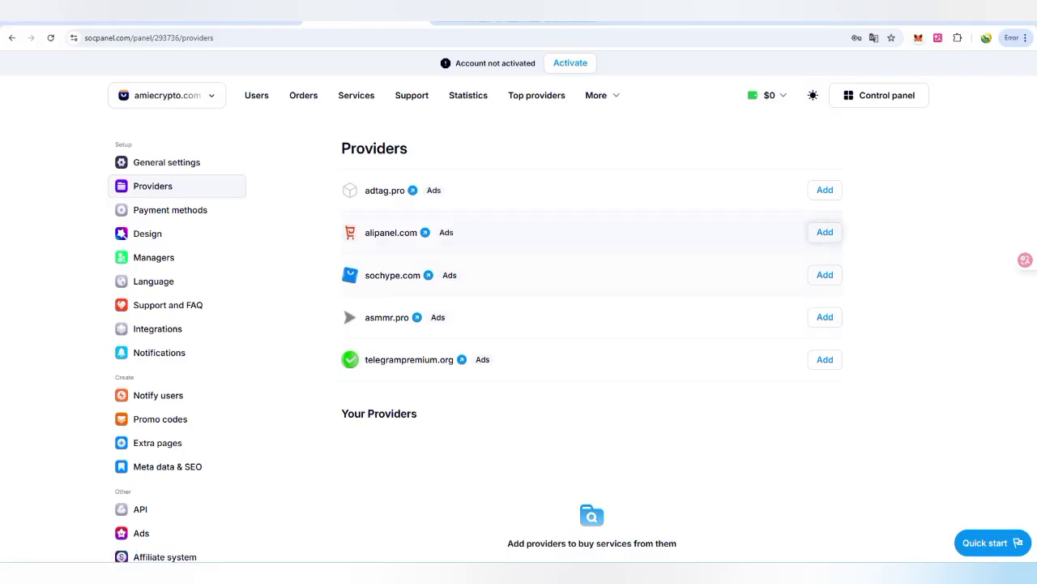
Step: Open and dismiss the adtag.pro provider connection, then go to Payment methods
left_click(824, 189)
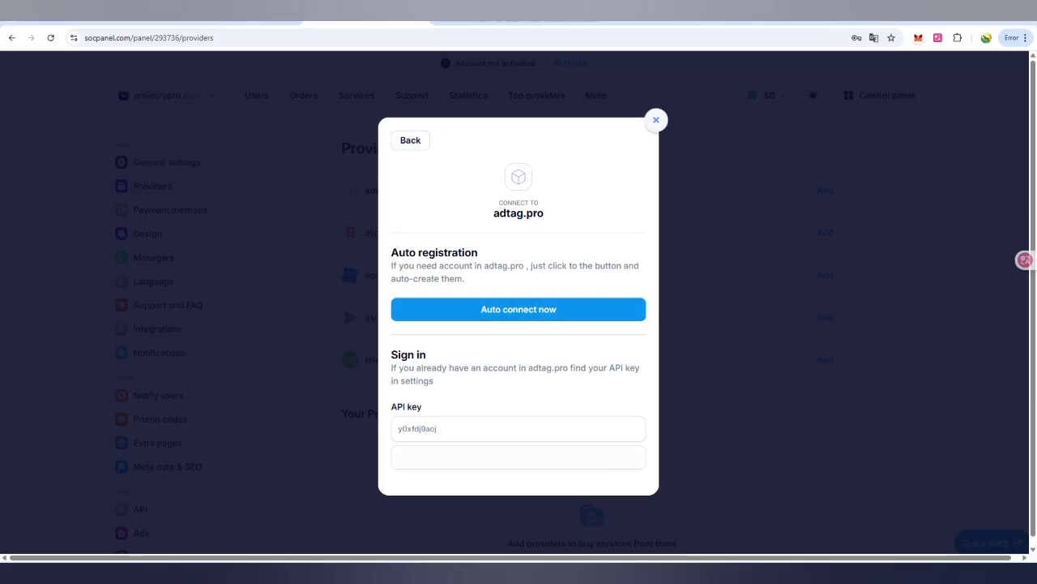
key("Escape")
left_click(171, 210)
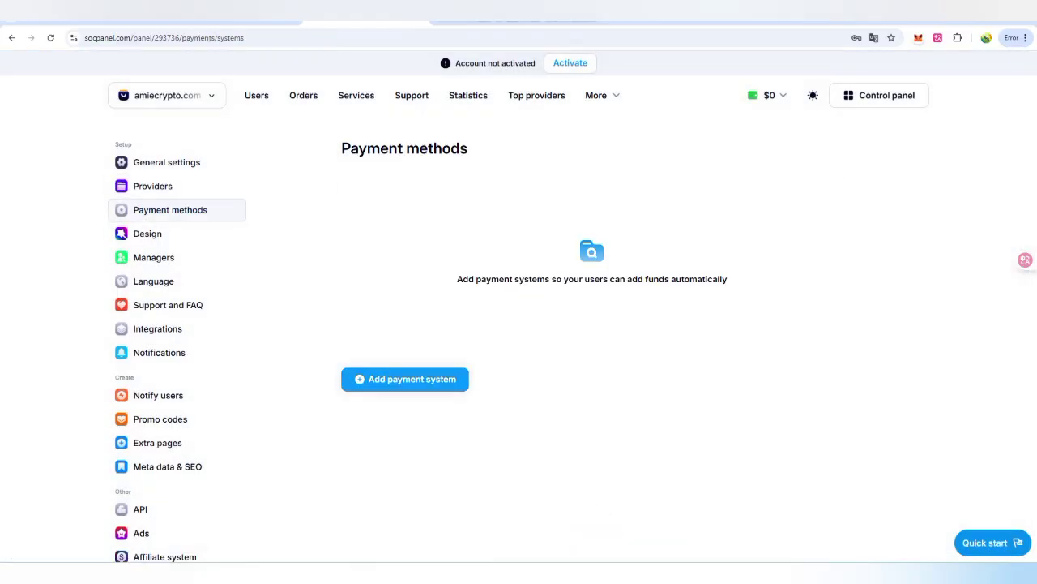
Step: Search 'cr' in the payment system list and add Cryptomus as a payment type
left_click(405, 379)
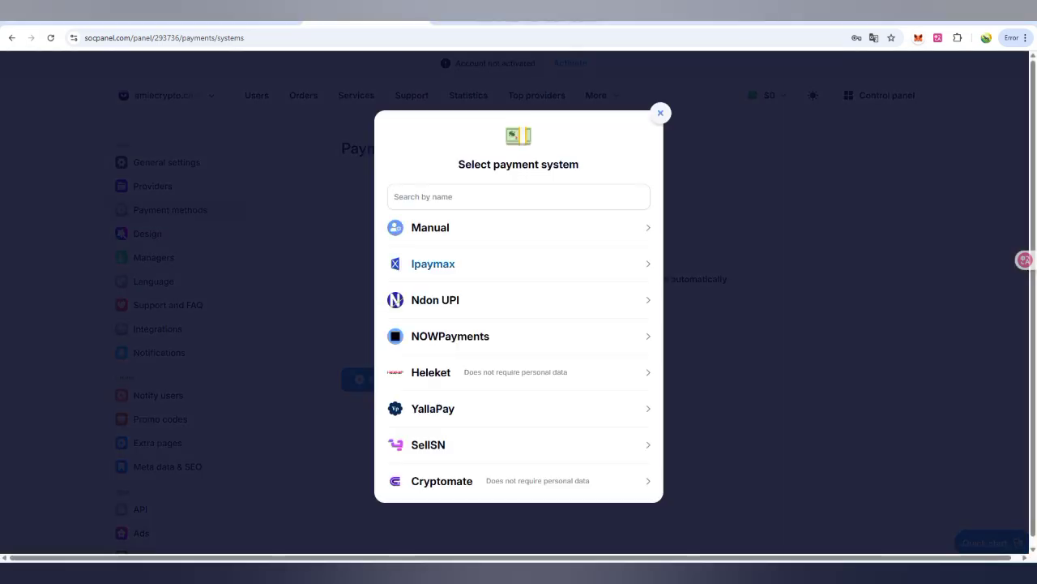
scroll(450, 332, "down", 6)
scroll(519, 349, "down", 3)
scroll(519, 348, "up", 4)
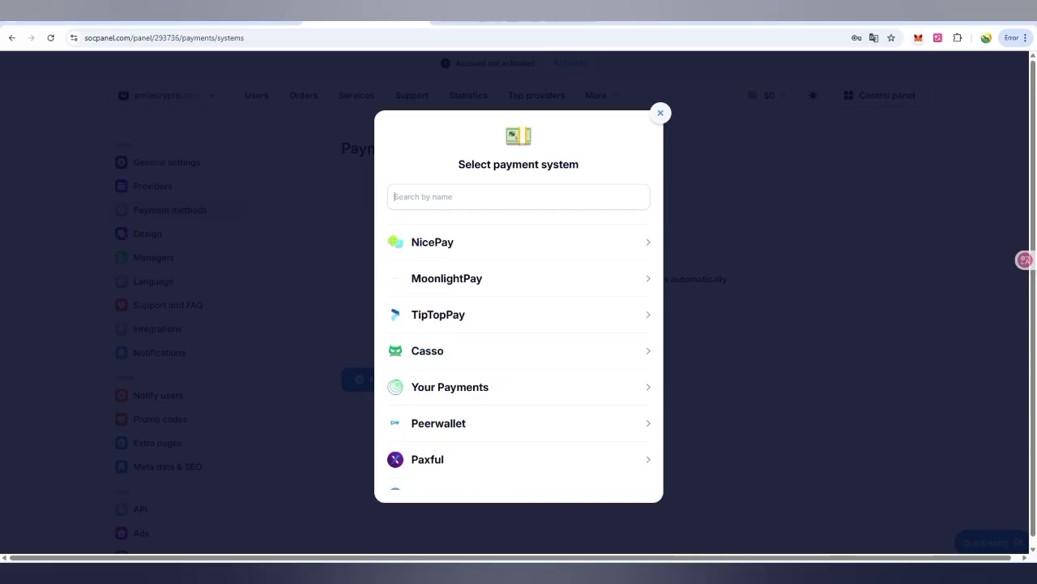
left_click(454, 196)
type("usd")
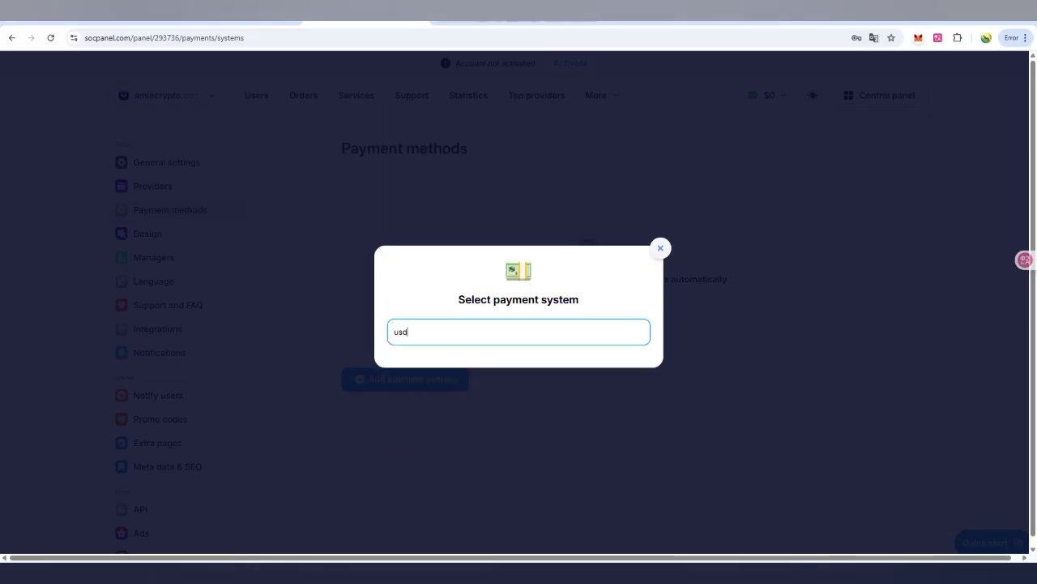
key("BackSpace")
key("BackSpace")
key("BackSpace")
type("cr")
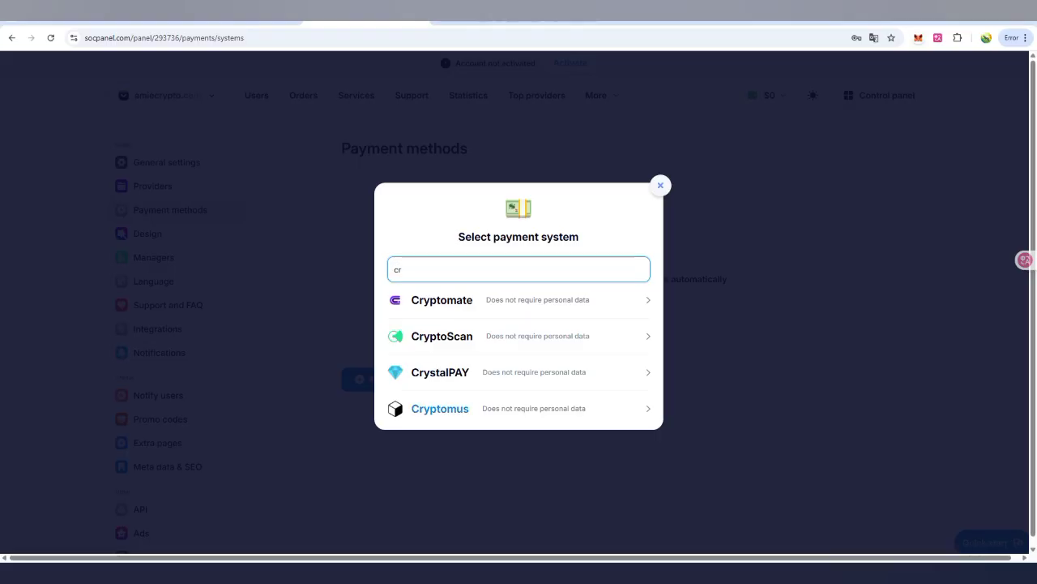
left_click(440, 408)
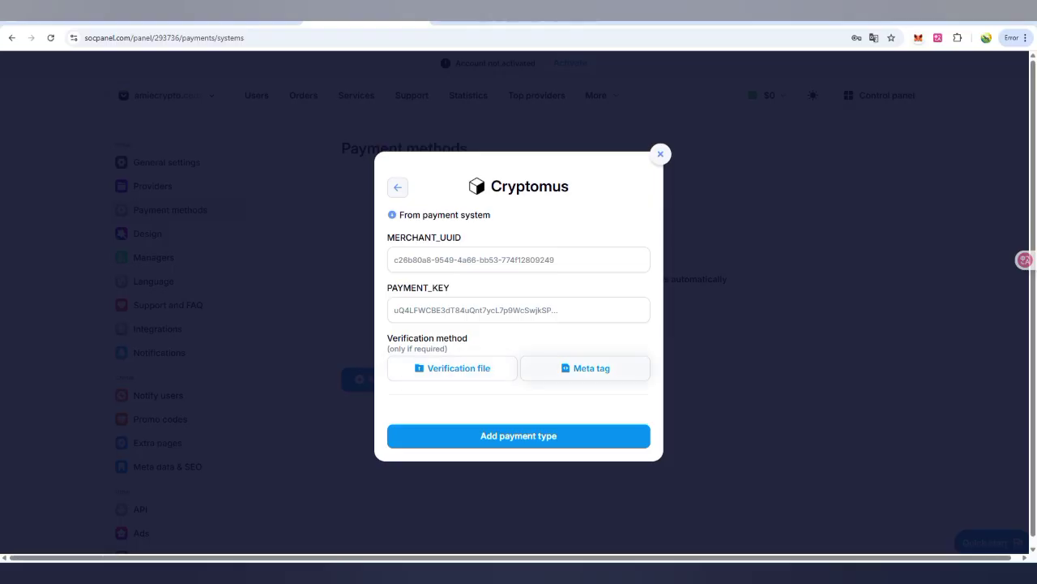
left_click(519, 436)
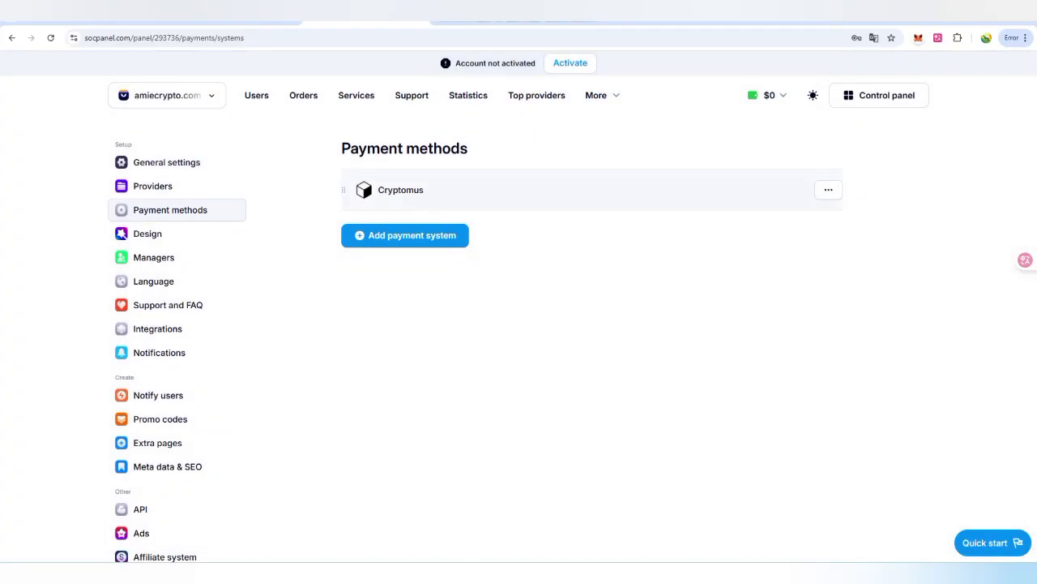
Step: Check the Cryptomus row's actions menu, then start adding another payment system
left_click(828, 189)
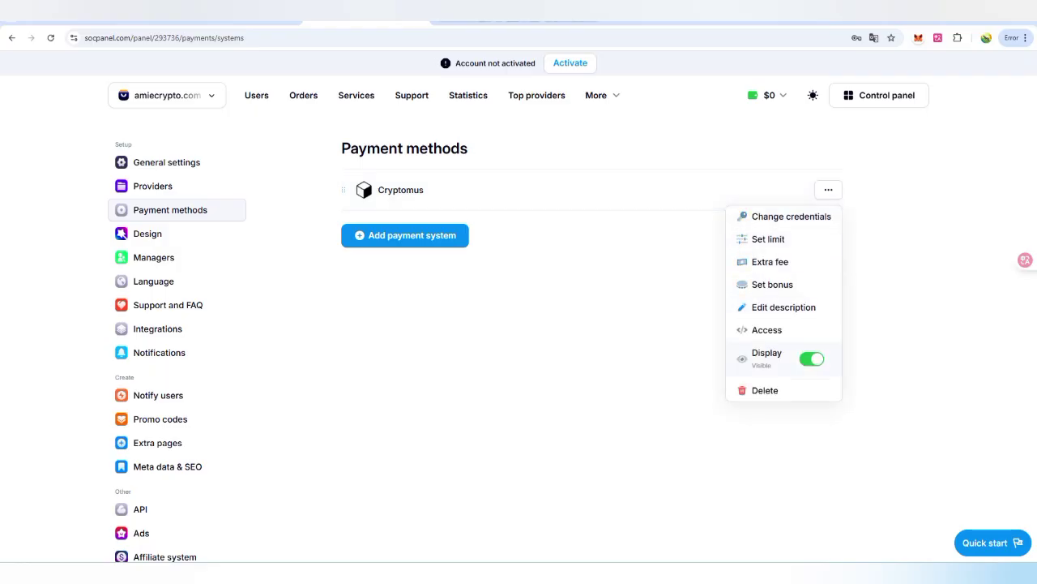
key("Escape")
left_click(405, 235)
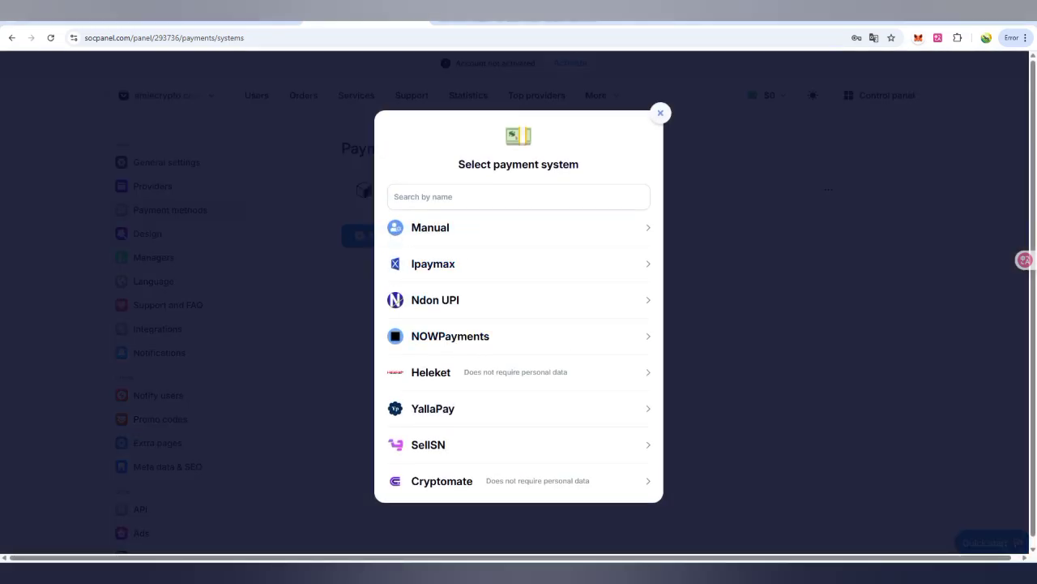
Step: Add easypaisa as a second payment method with its store ID, then go to Design settings
left_click(437, 196)
type("eas")
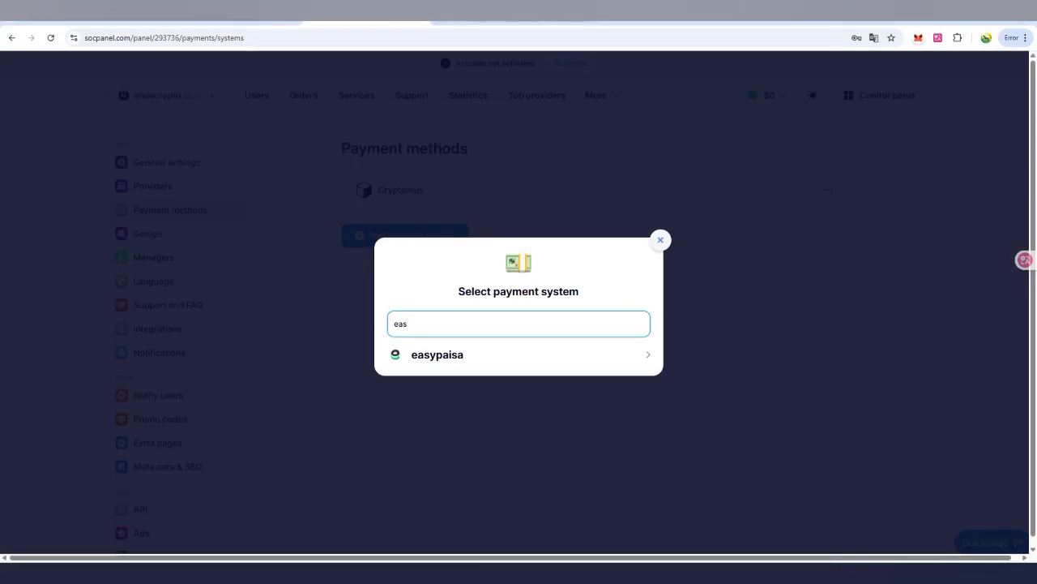
key("Return")
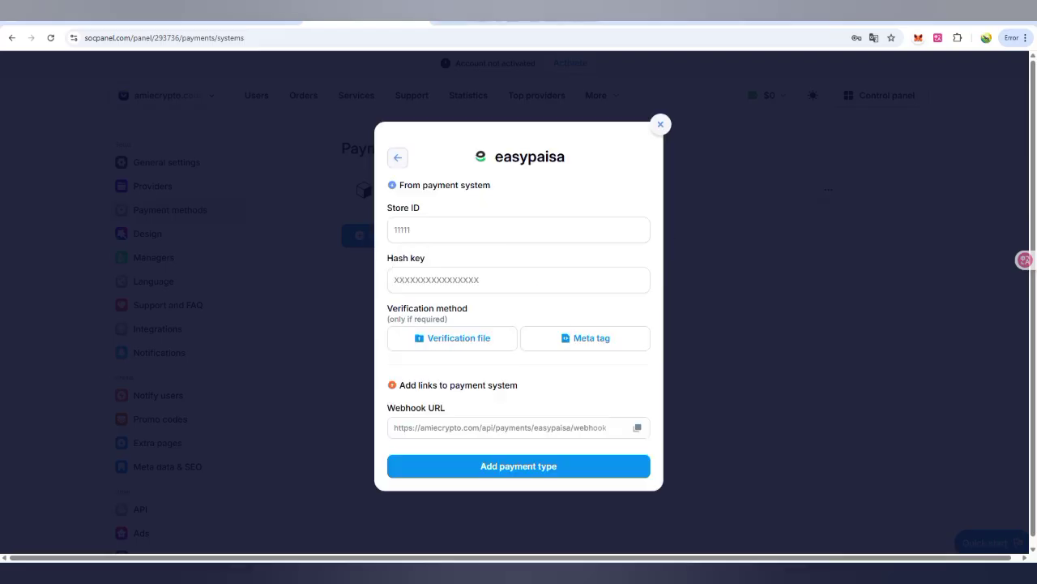
left_click(519, 229)
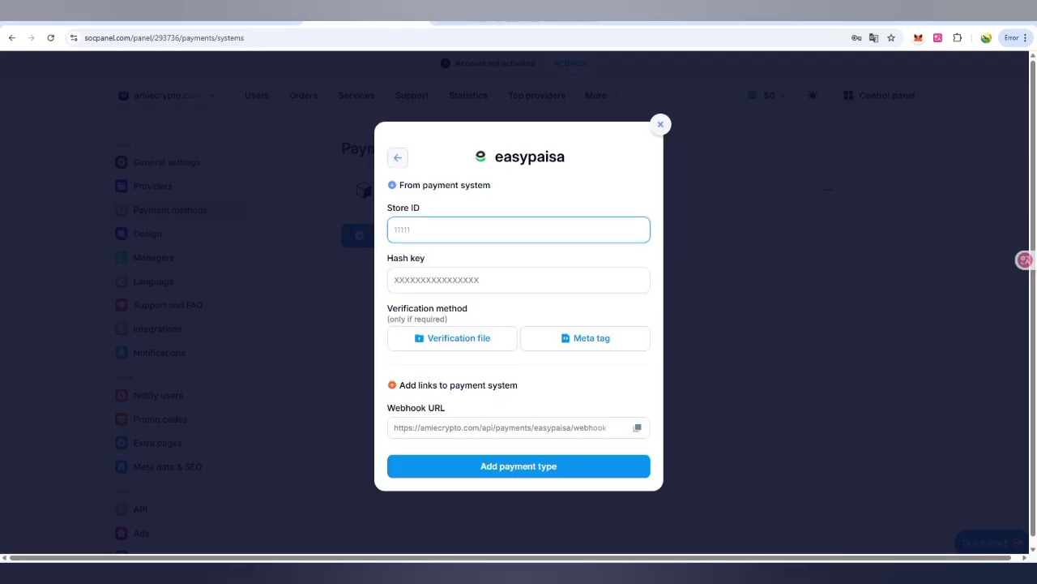
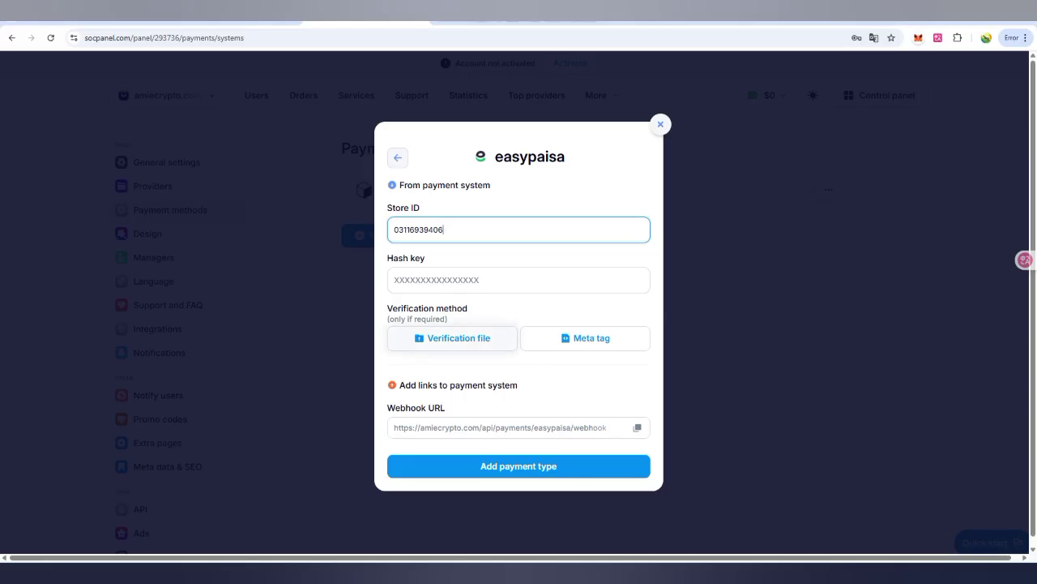
key("Return")
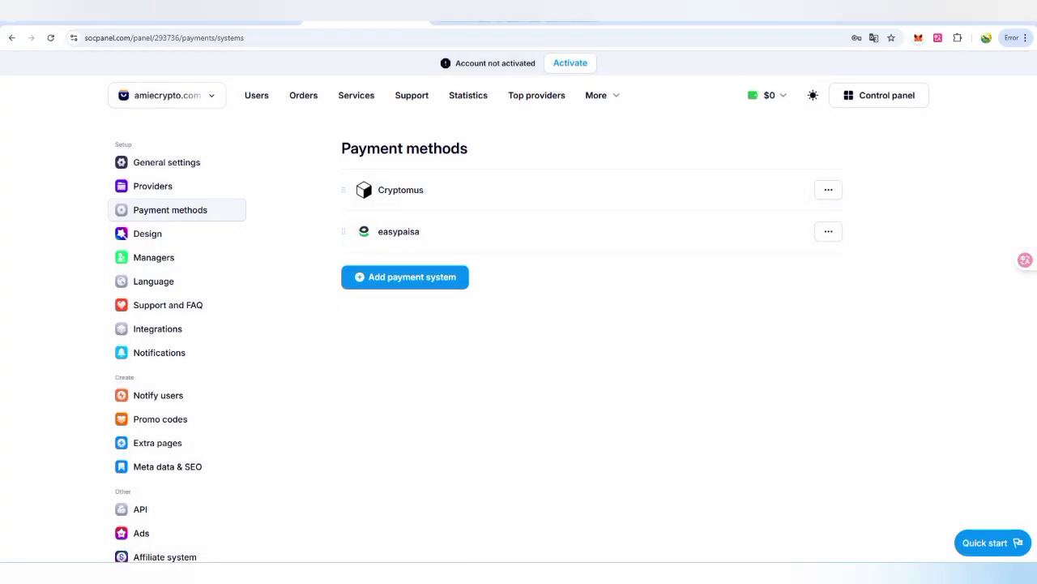
left_click(147, 233)
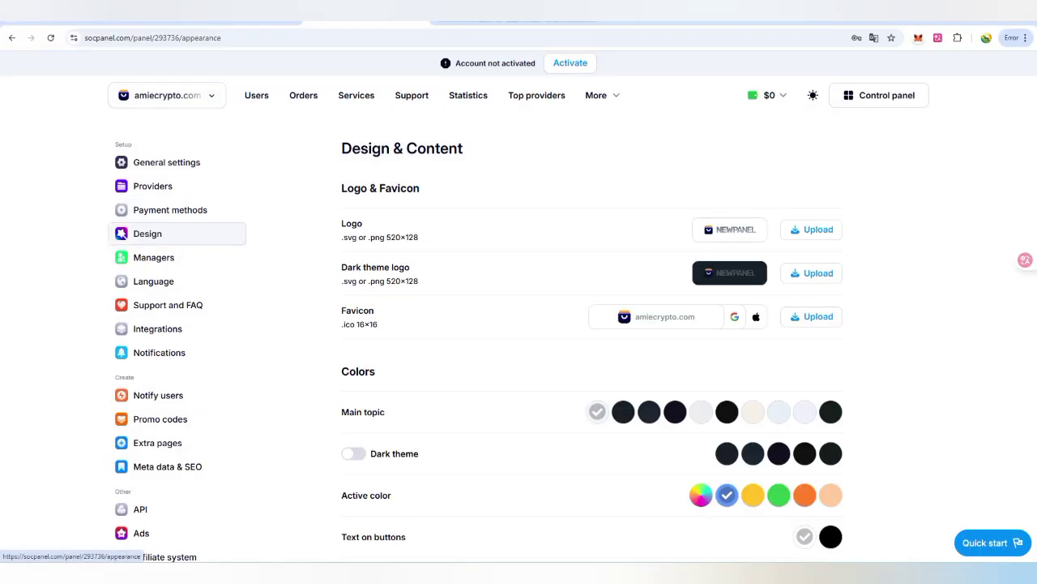
Step: Upload the REMOVE_CROSSBREED_LEGENDARY-Dax9Ev1u image from Downloads as the panel logo
scroll(591, 357, "down", 1)
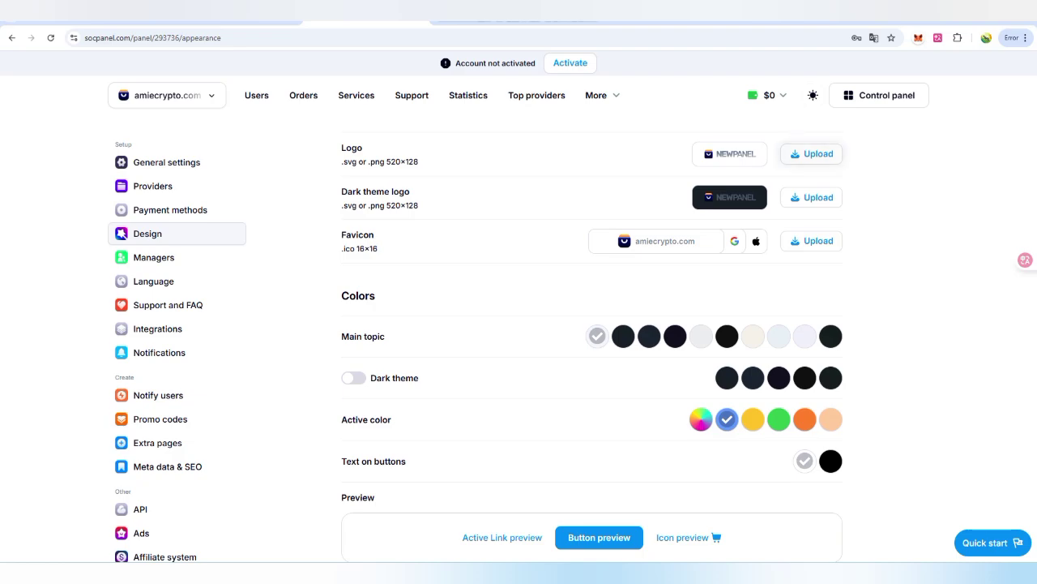
left_click(811, 153)
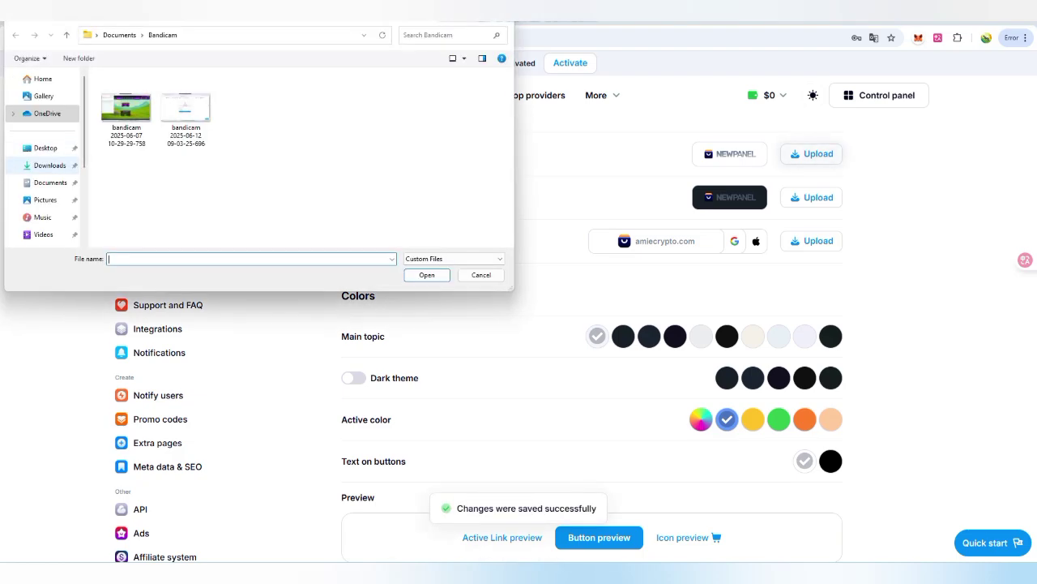
left_click(50, 165)
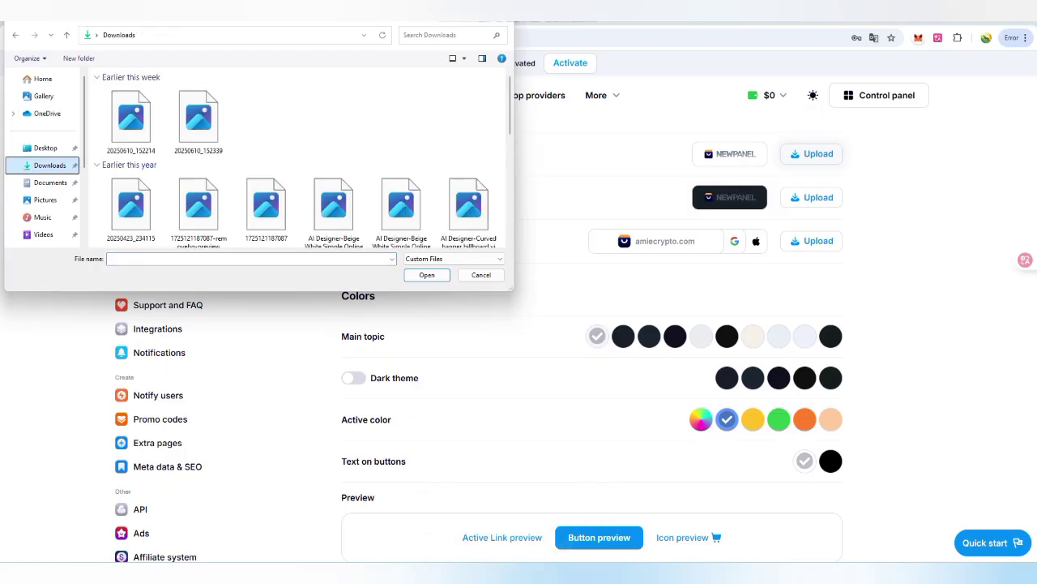
scroll(198, 162, "down", 2)
scroll(198, 178, "down", 10)
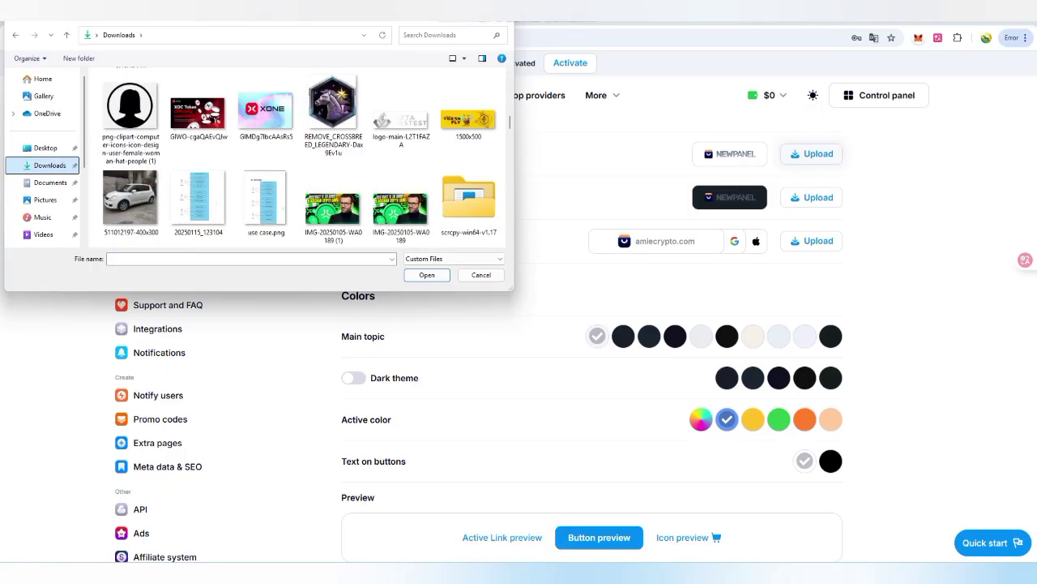
left_click(333, 113)
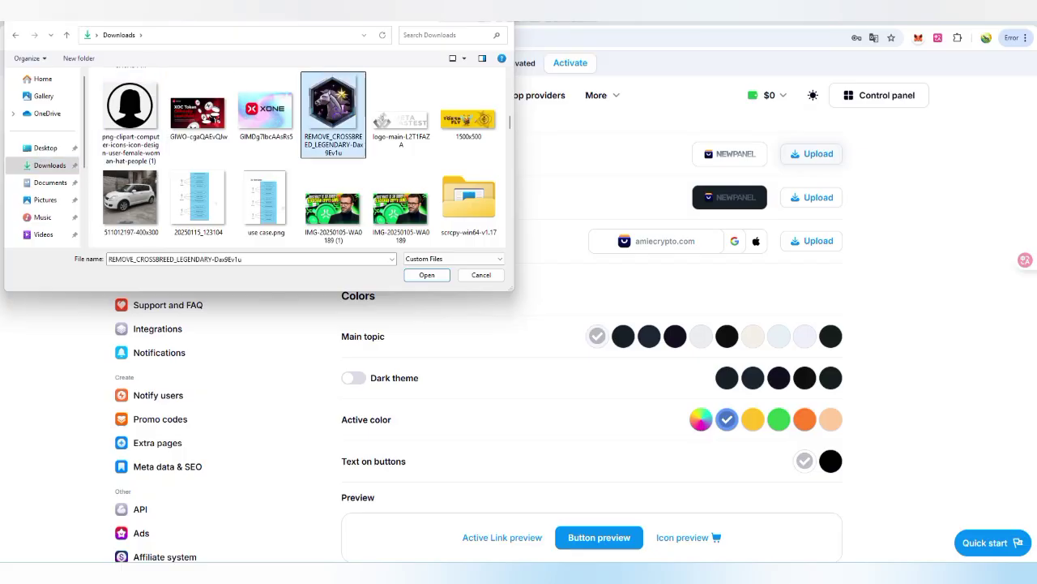
key("Return")
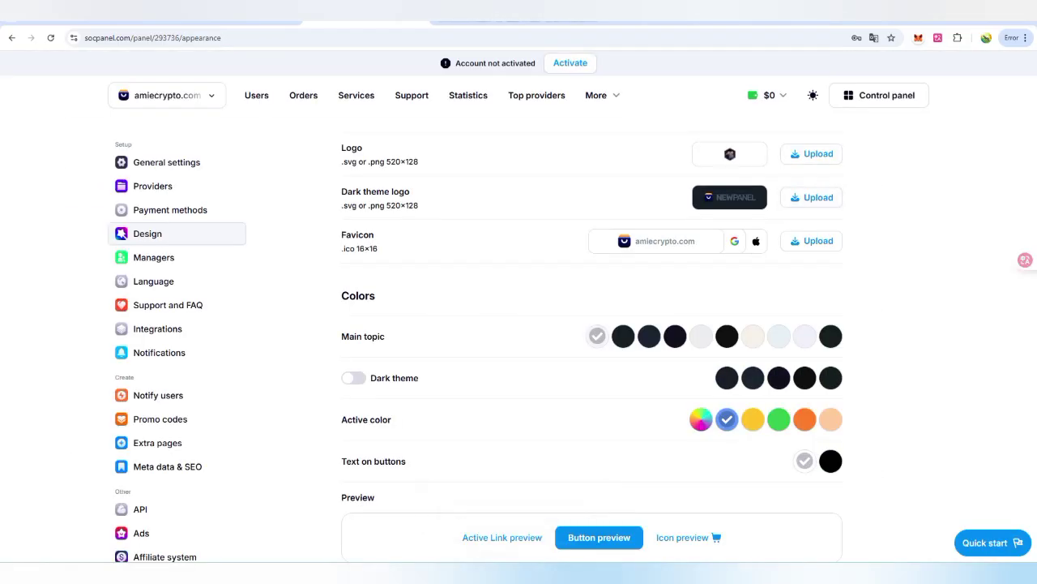
Step: Set the panel's main theme colour to cream and the landing page to Type 3
scroll(591, 324, "down", 1)
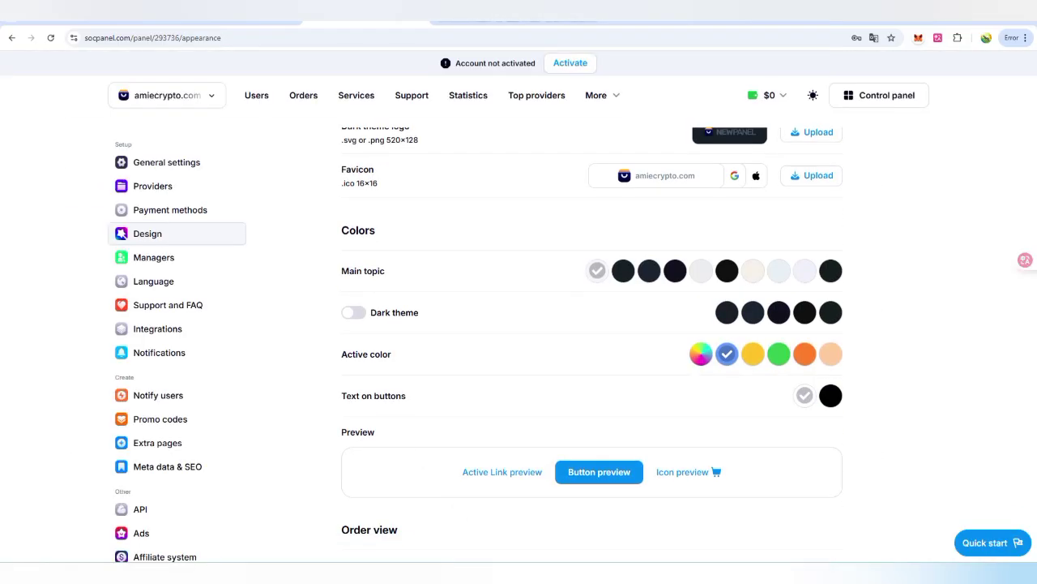
left_click(753, 271)
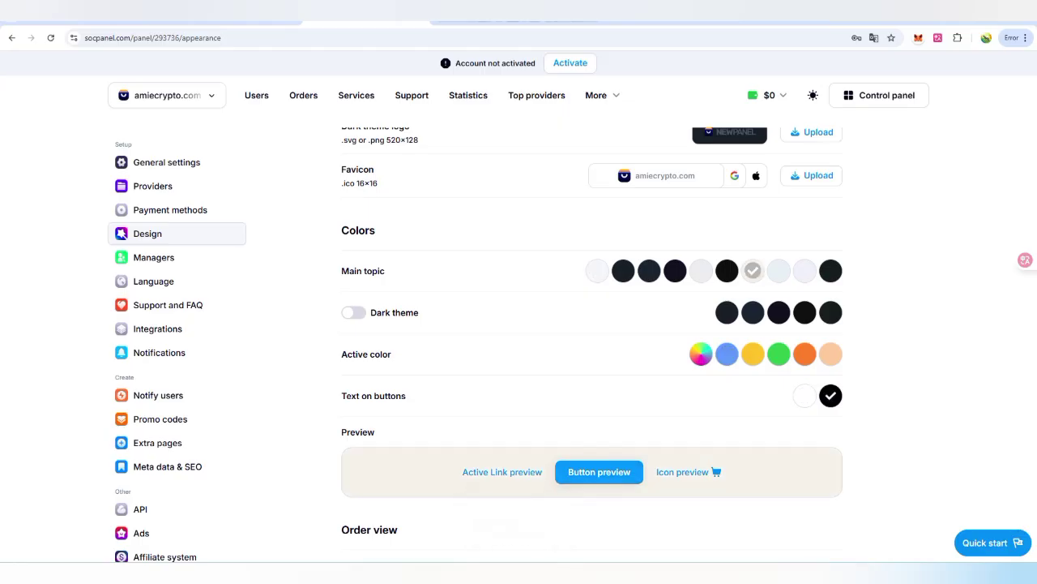
scroll(591, 324, "down", 1)
scroll(591, 349, "down", 5)
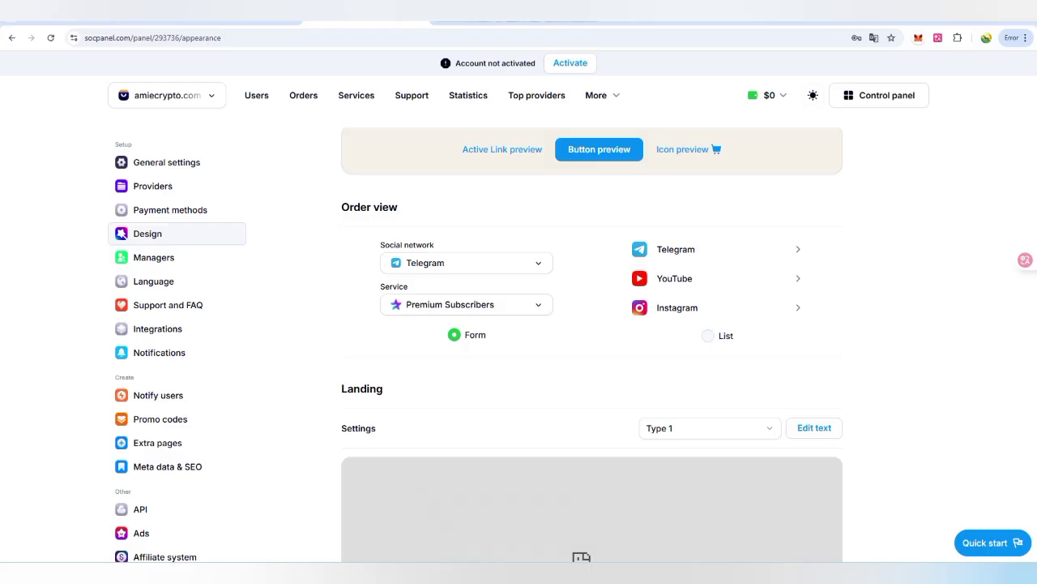
scroll(592, 340, "down", 2)
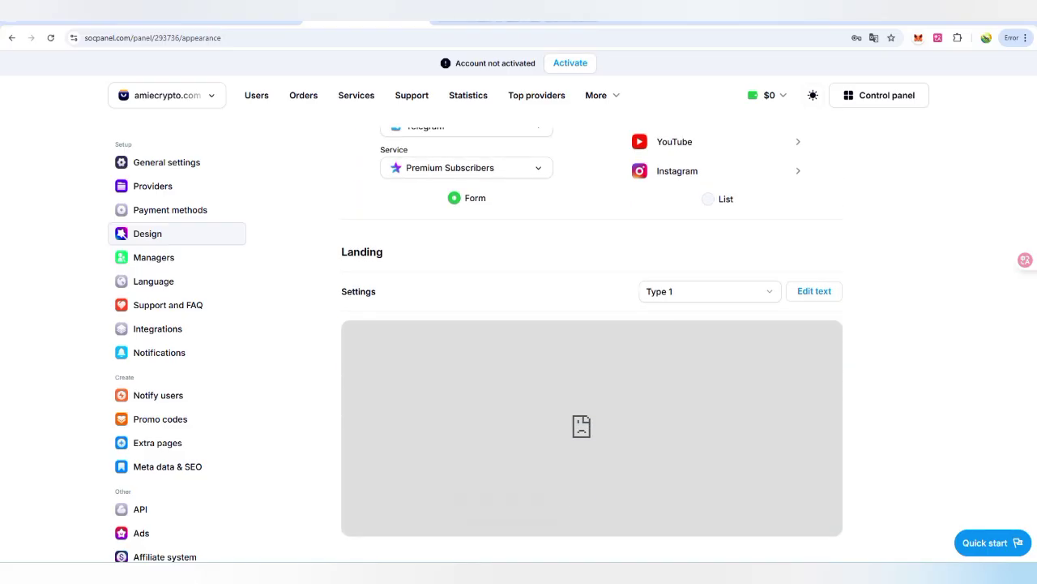
left_click(710, 291)
left_click(673, 341)
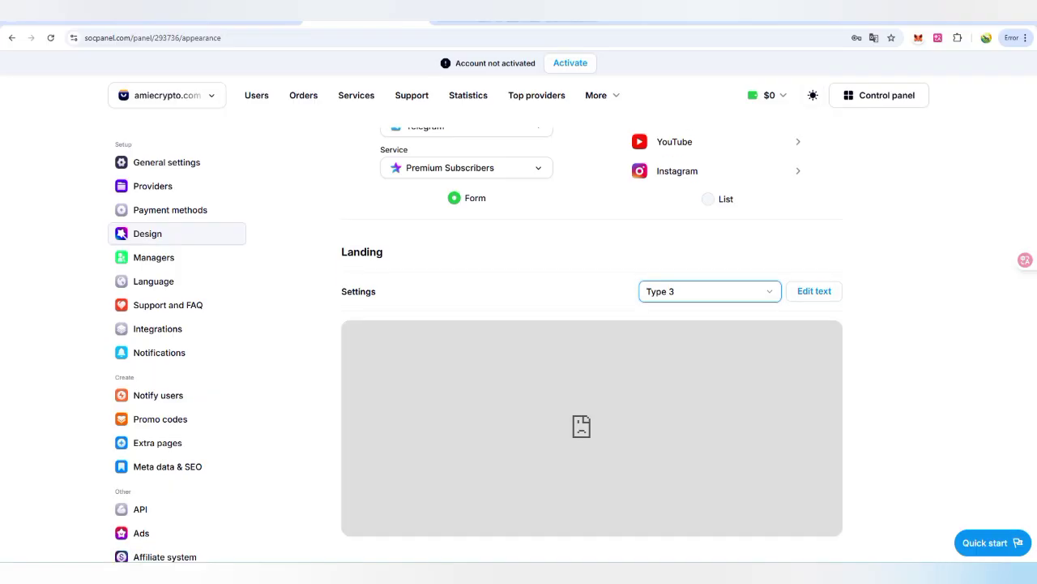
scroll(592, 340, "up", 3)
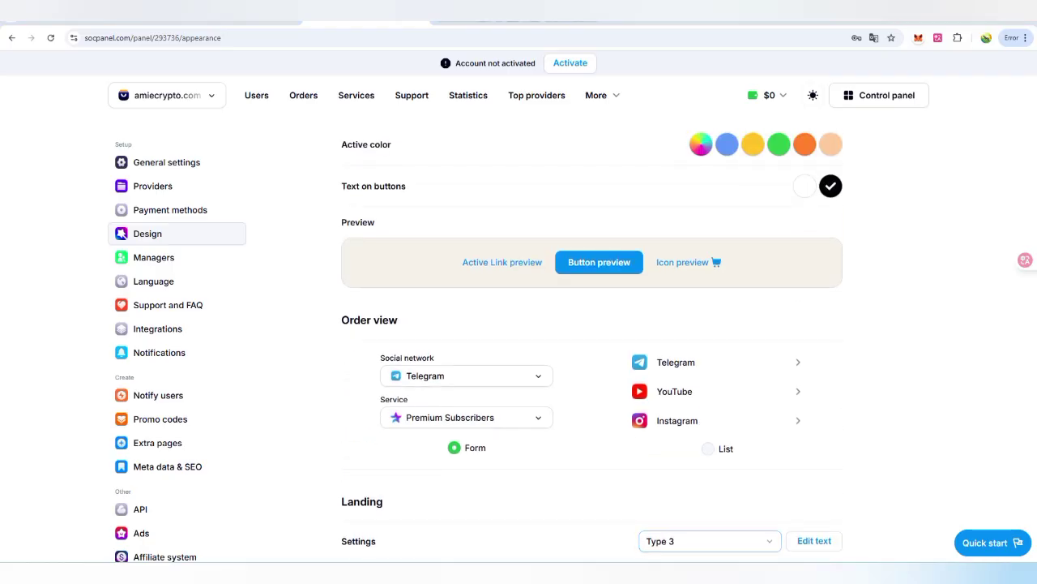
scroll(591, 340, "up", 4)
Step: On Managers, submit a new Moderator manager under a changed login and dismiss the save-password prompt
left_click(154, 257)
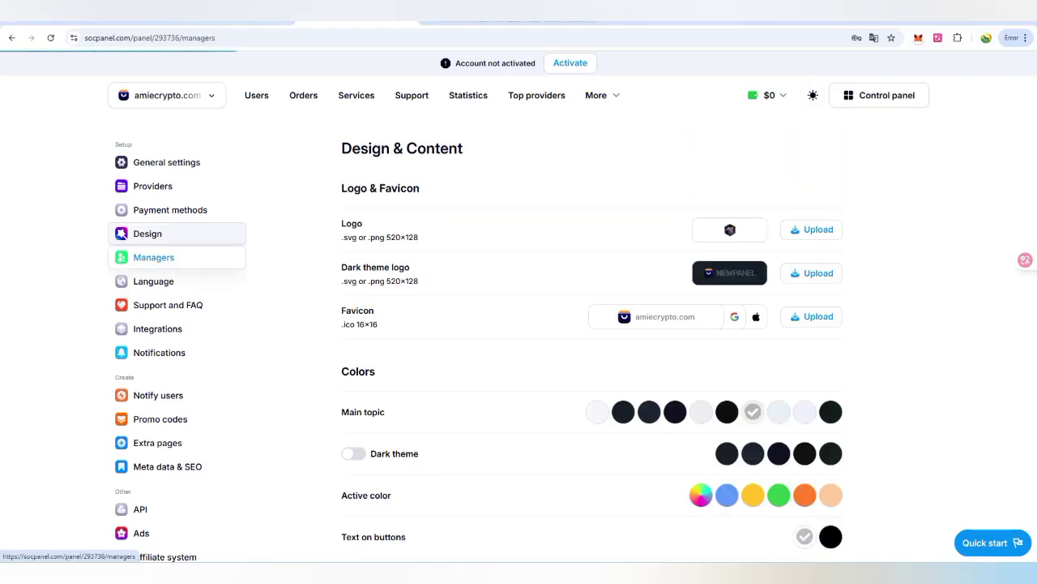
left_click(389, 379)
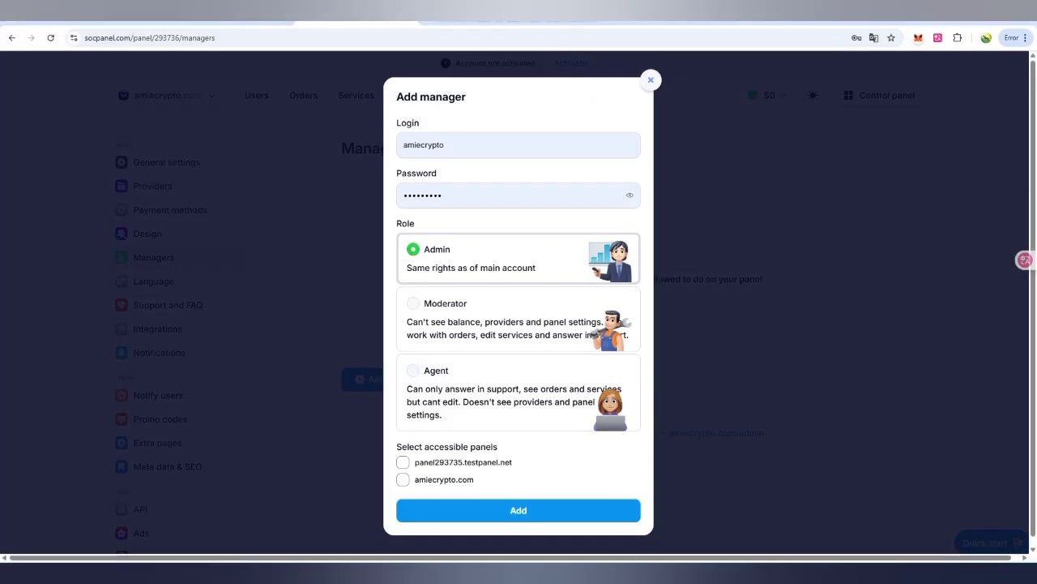
scroll(518, 325, "down", 1)
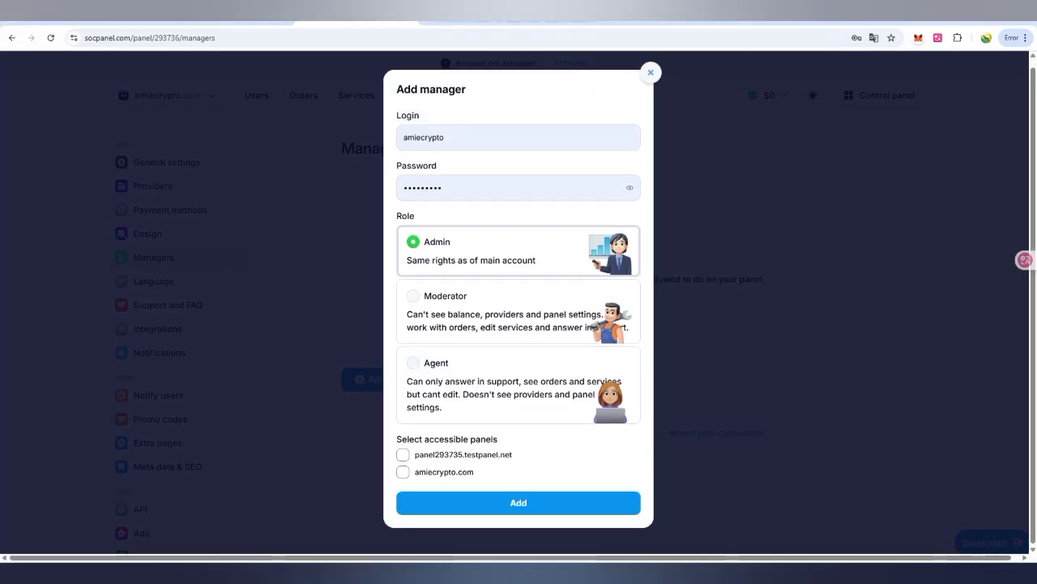
scroll(518, 324, "down", 1)
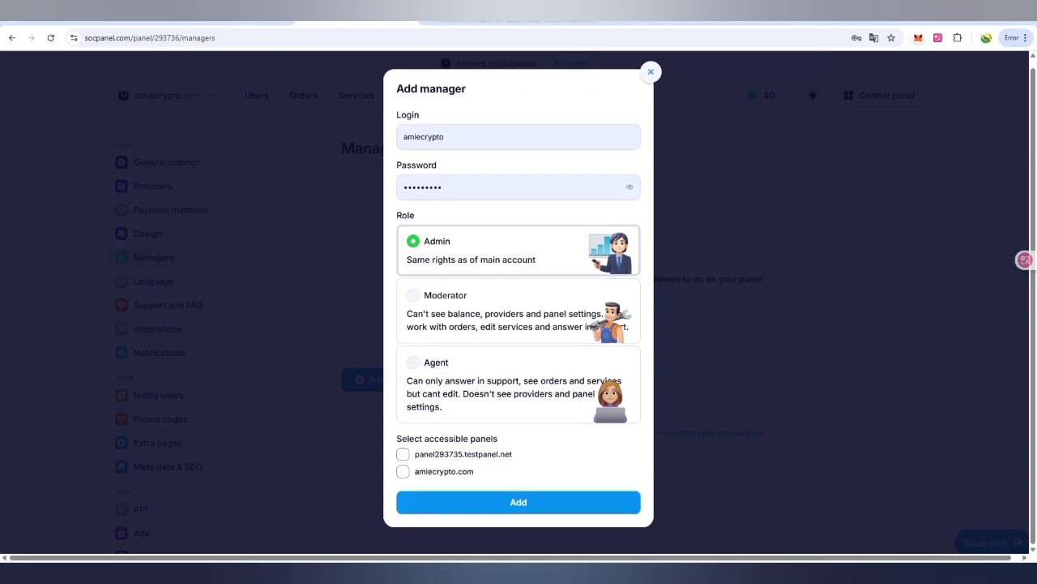
key("Return")
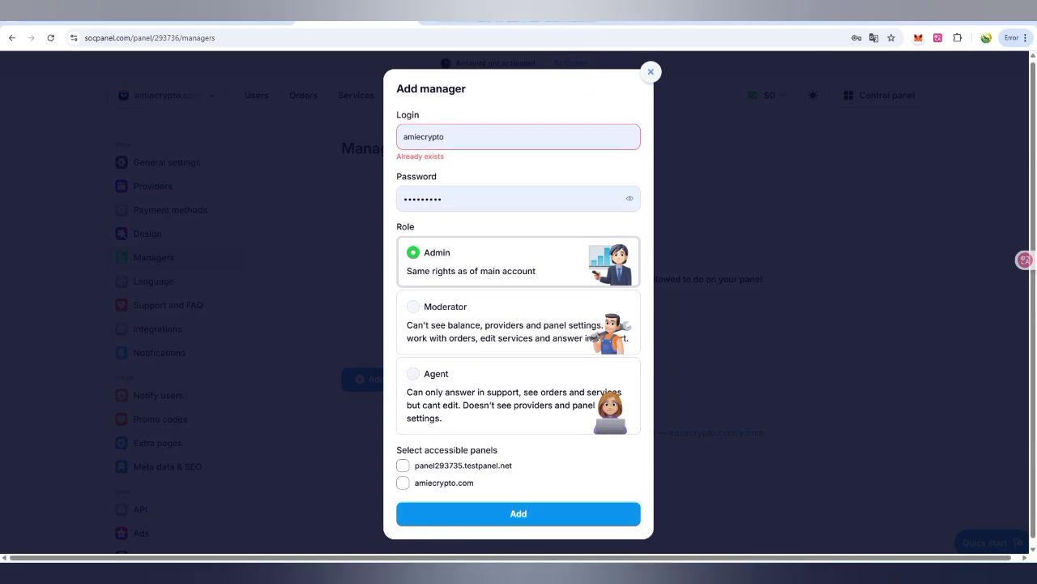
left_click(445, 137)
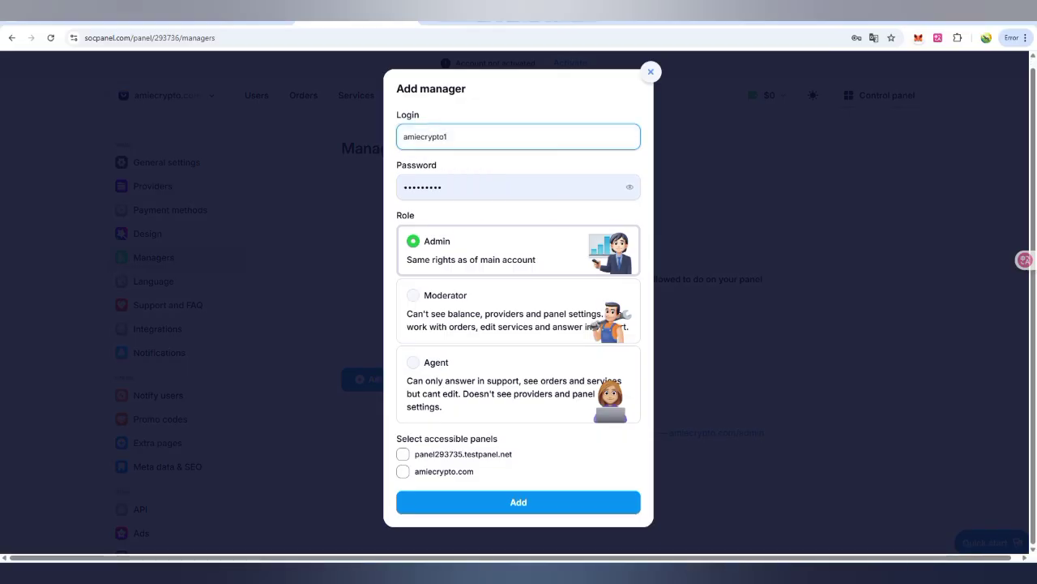
key("Return")
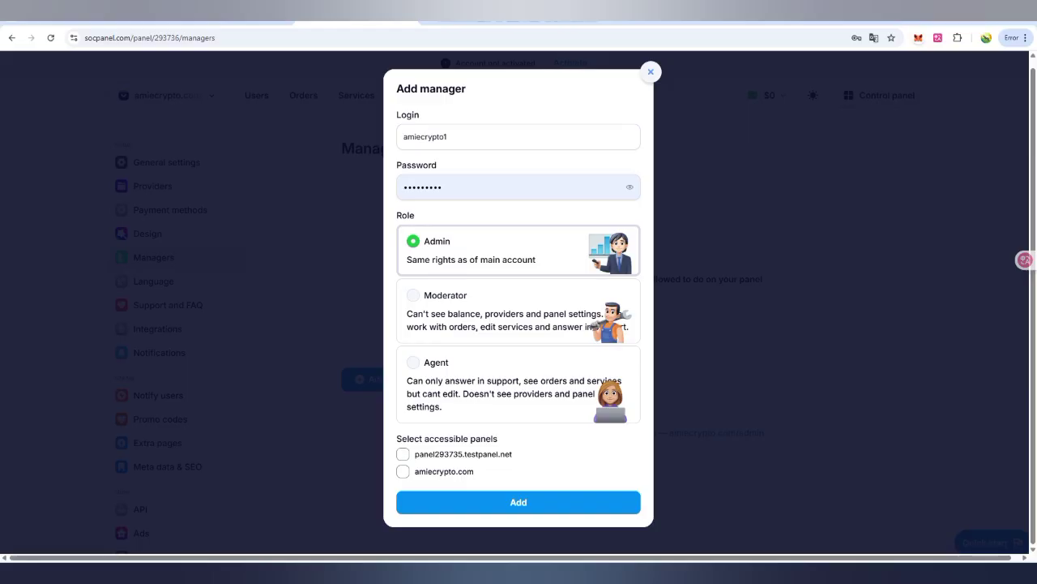
key("Return")
left_click(414, 295)
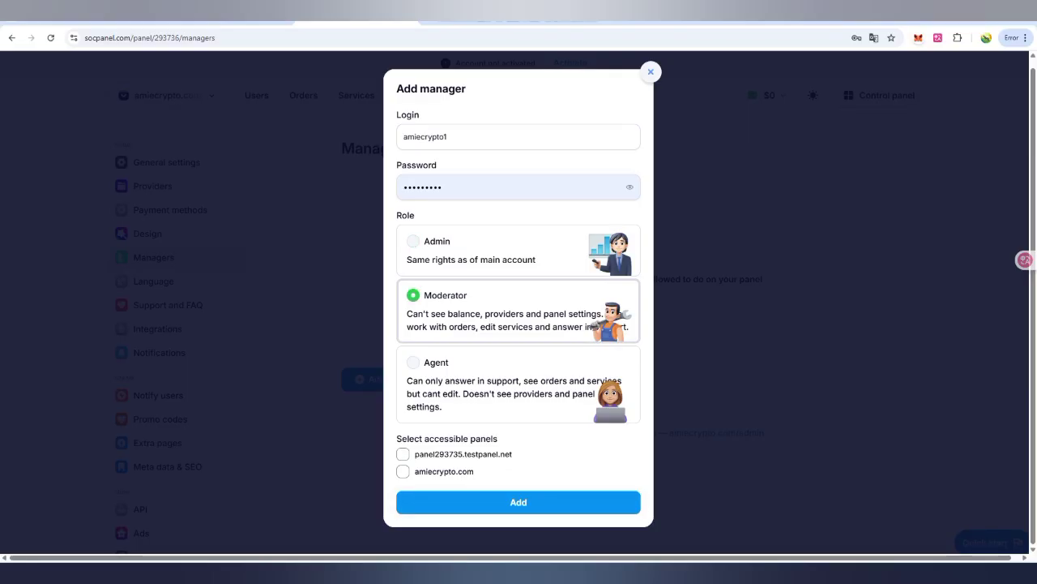
key("Return")
key("Escape")
left_click(833, 201)
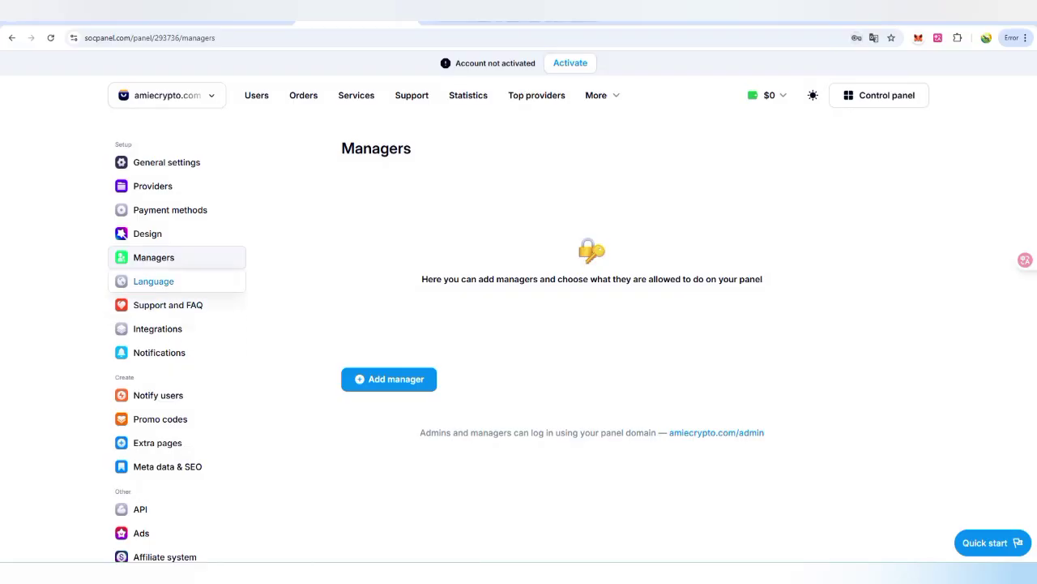
Step: Review the Language and Support/FAQ pages, copy the affiliate invite link, then view Users
left_click(154, 281)
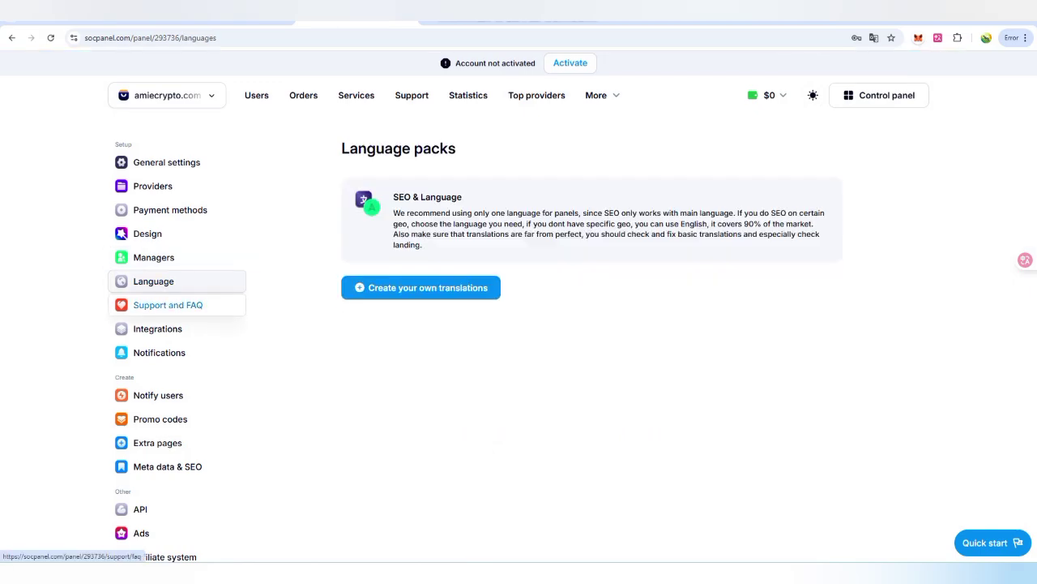
left_click(168, 304)
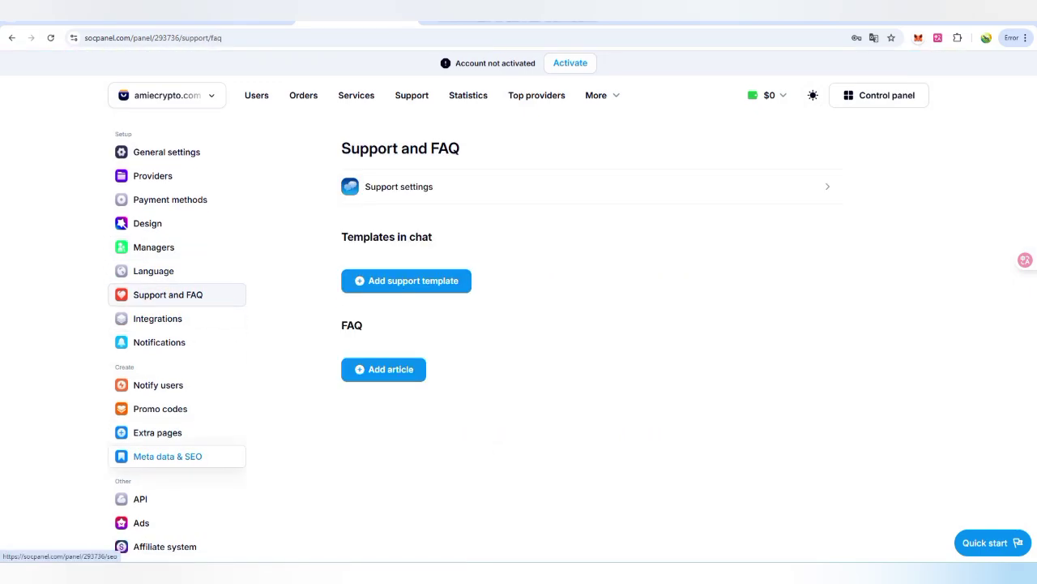
left_click(165, 547)
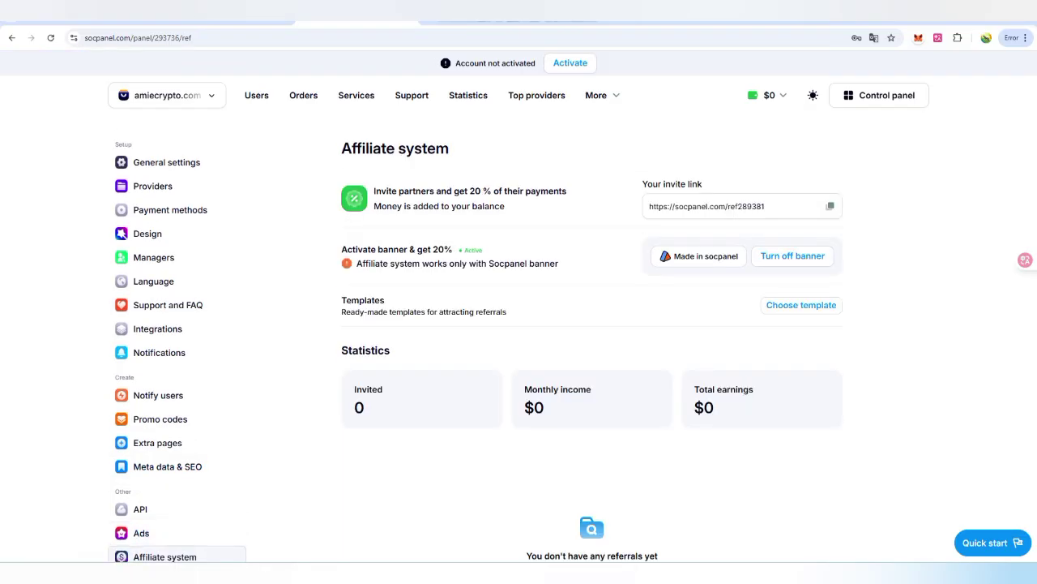
left_click(830, 206)
left_click(256, 95)
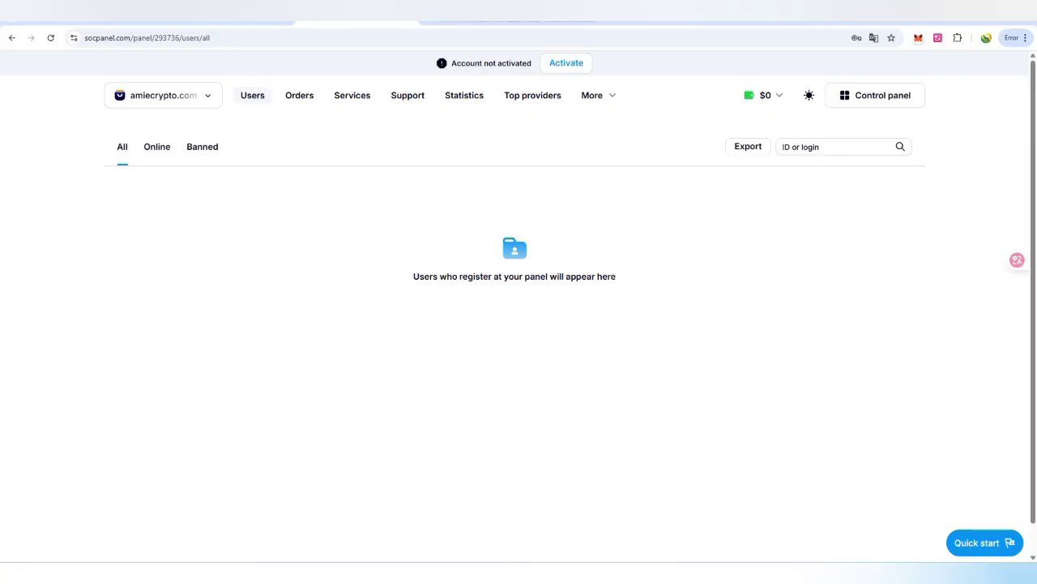
Step: Browse the Orders, Services, Support and Statistics pages, then open Top providers
left_click(299, 95)
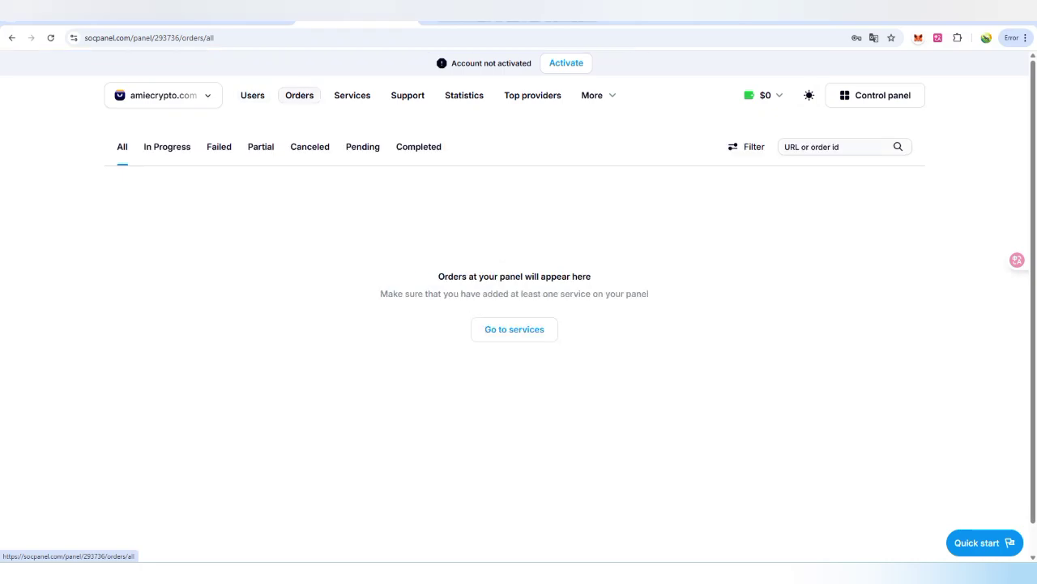
left_click(351, 95)
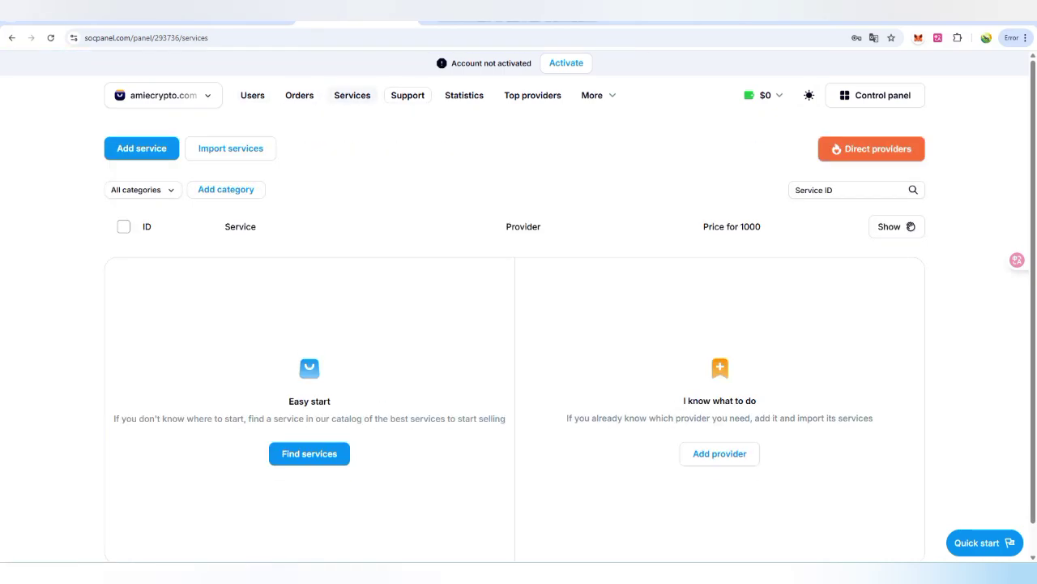
left_click(408, 95)
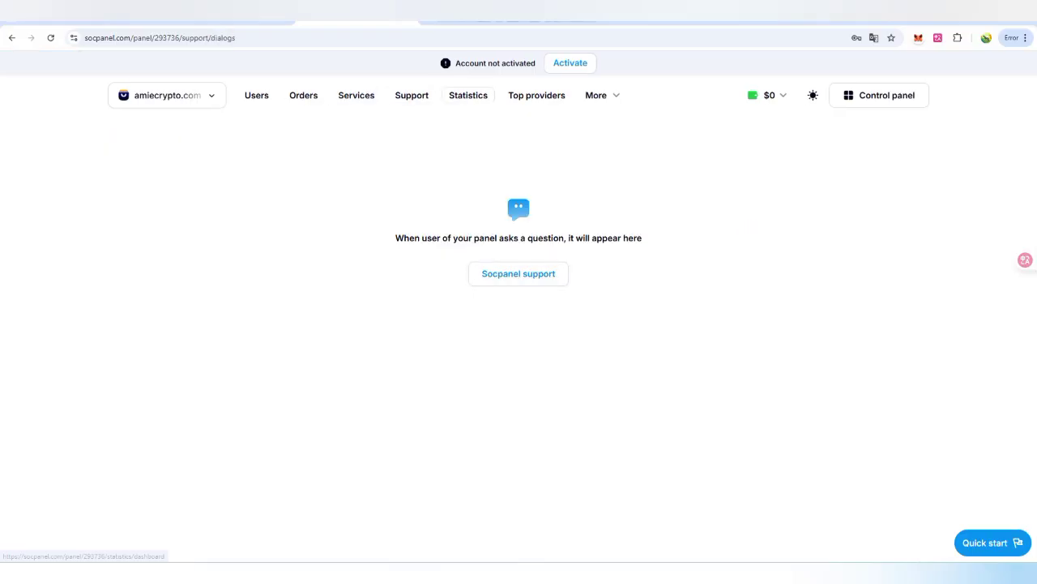
left_click(468, 94)
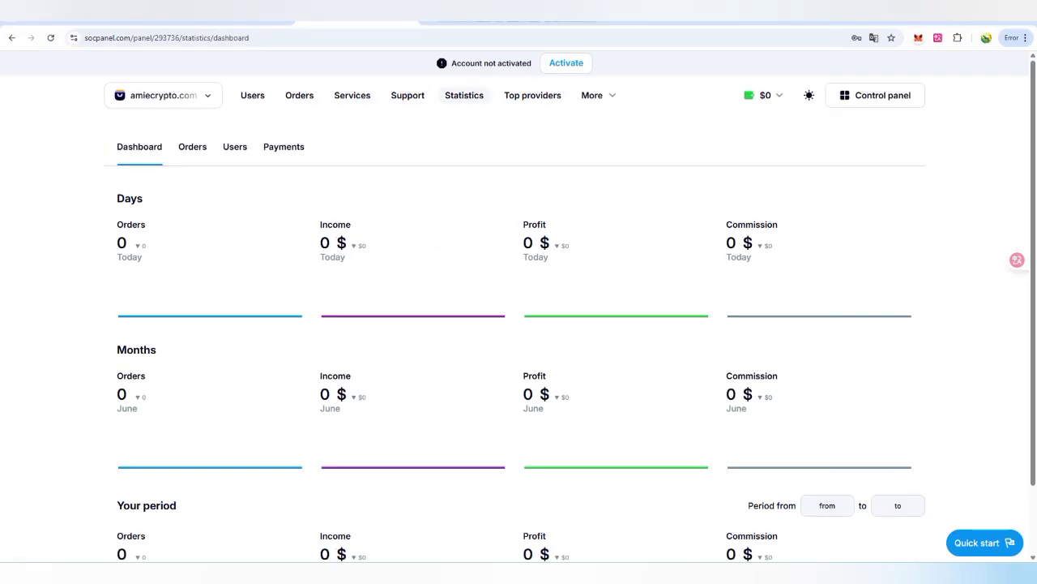
scroll(519, 308, "down", 1)
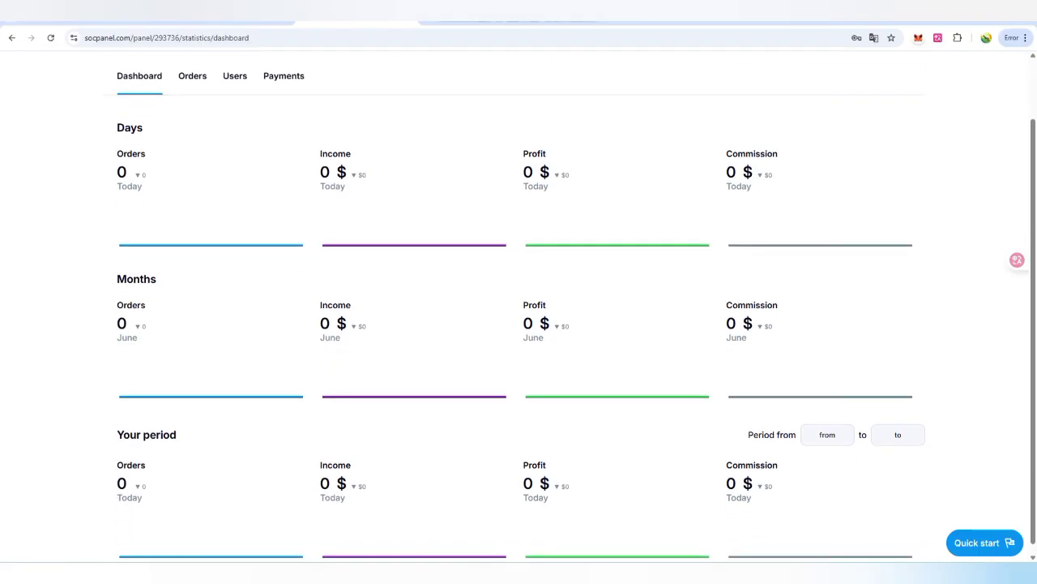
scroll(544, 372, "down", 1)
scroll(544, 373, "up", 1)
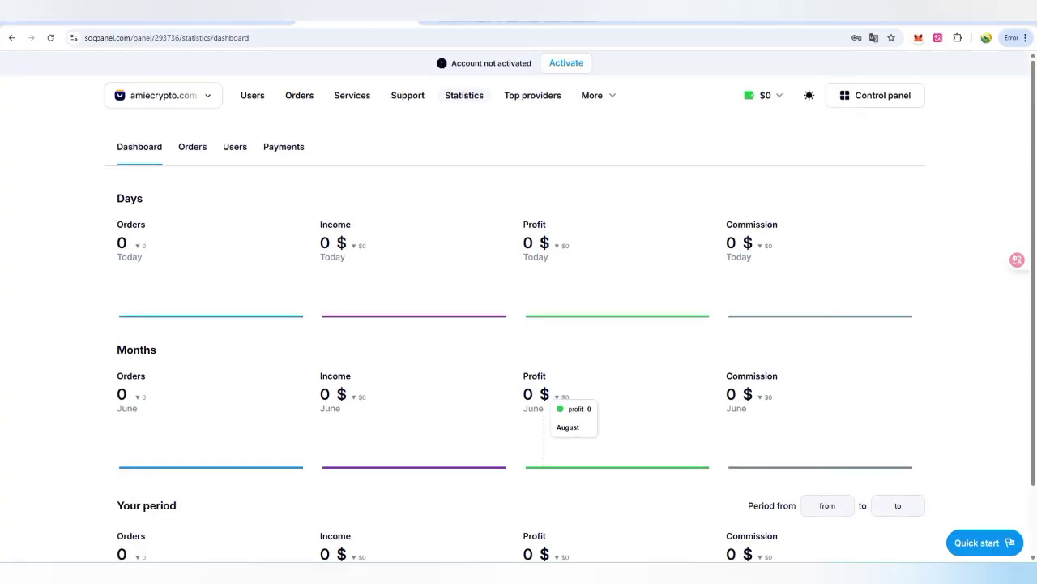
left_click(533, 95)
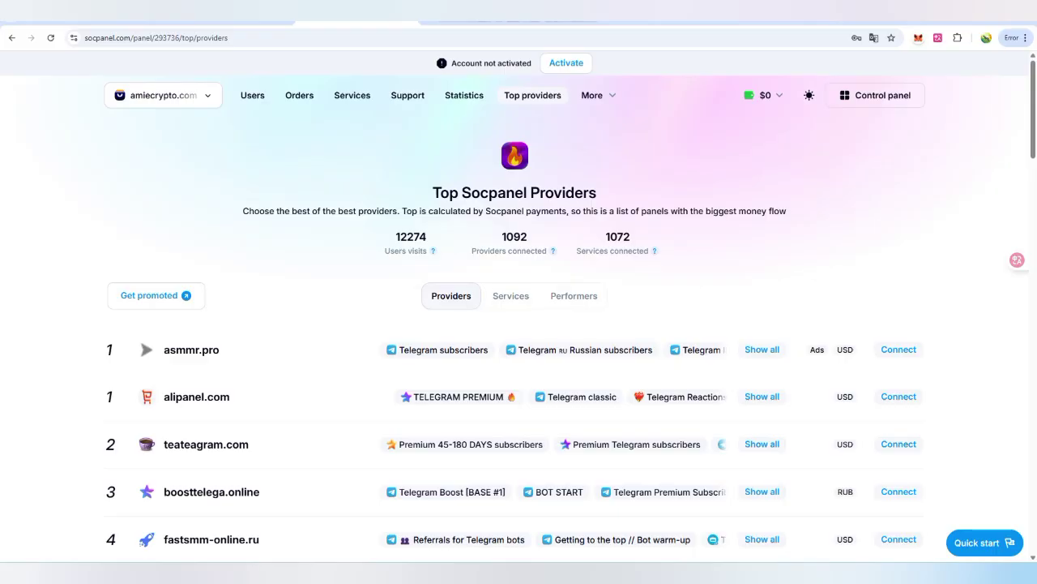
Step: Scroll down the top providers ranking and return to its top
scroll(519, 324, "down", 10)
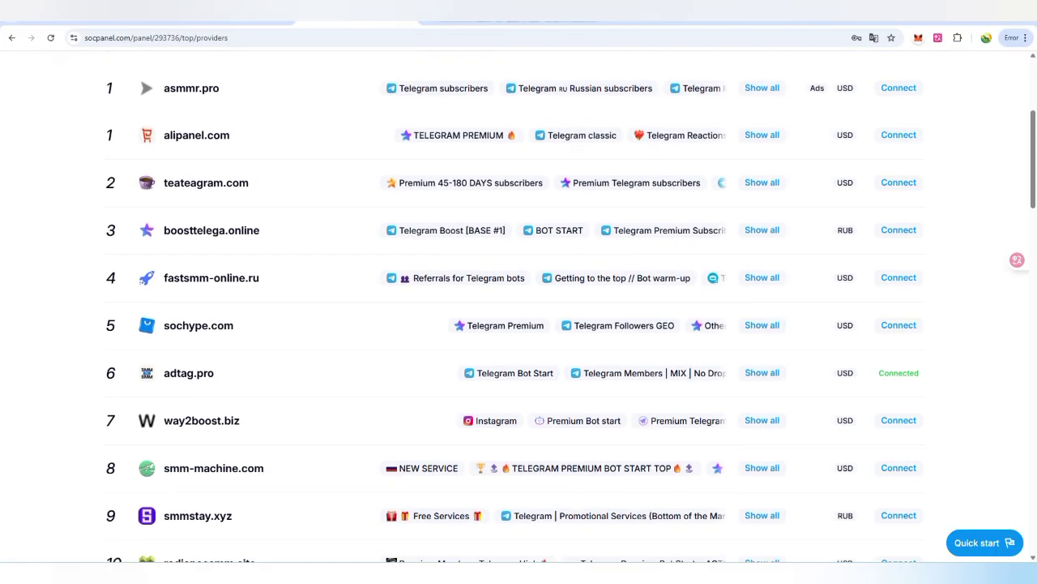
scroll(519, 325, "down", 10)
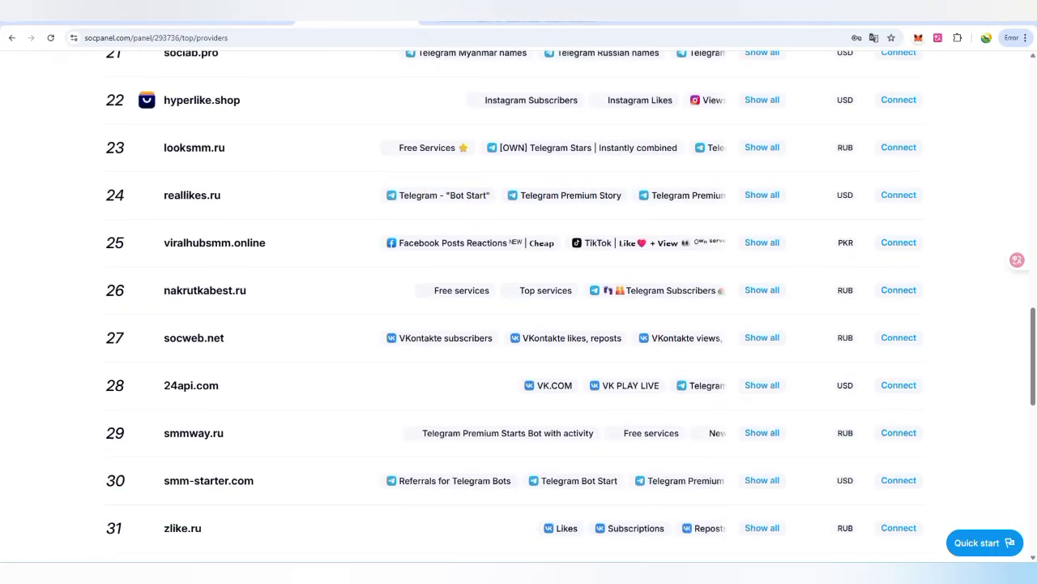
key("Home")
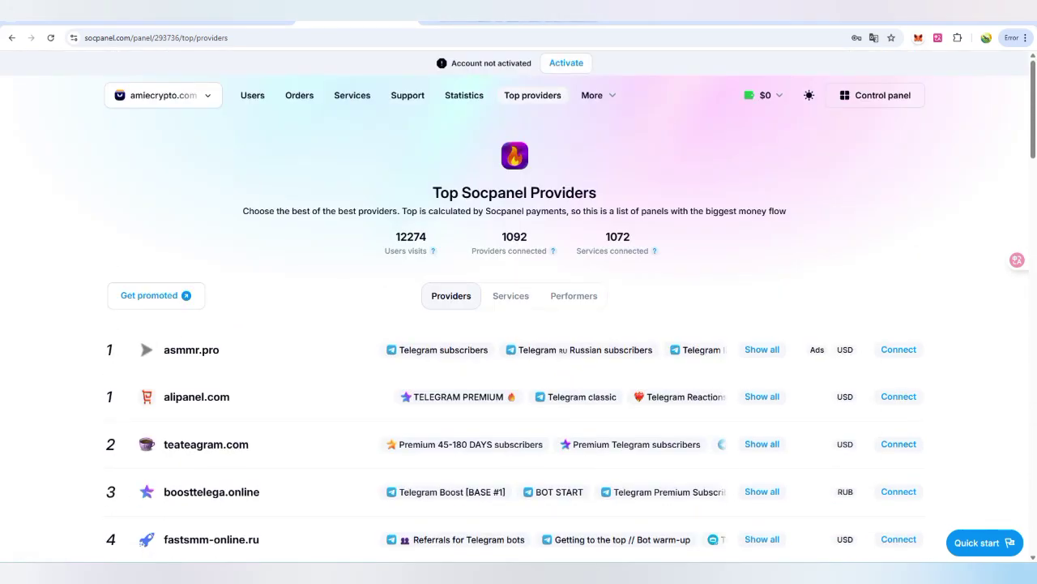